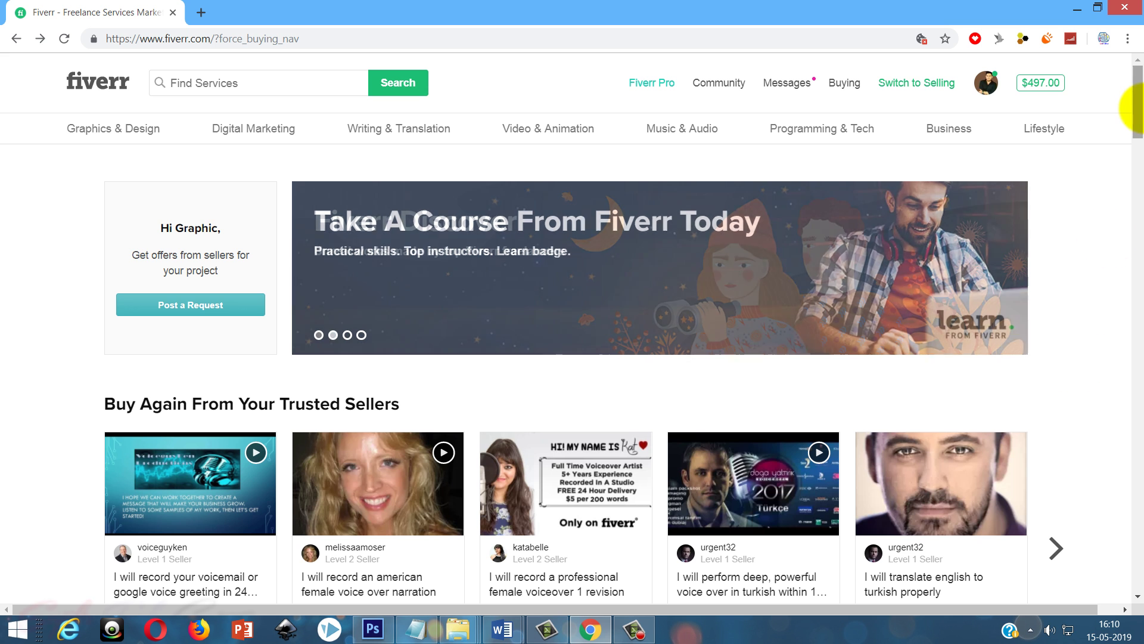
drag(1137, 96, 1136, 121)
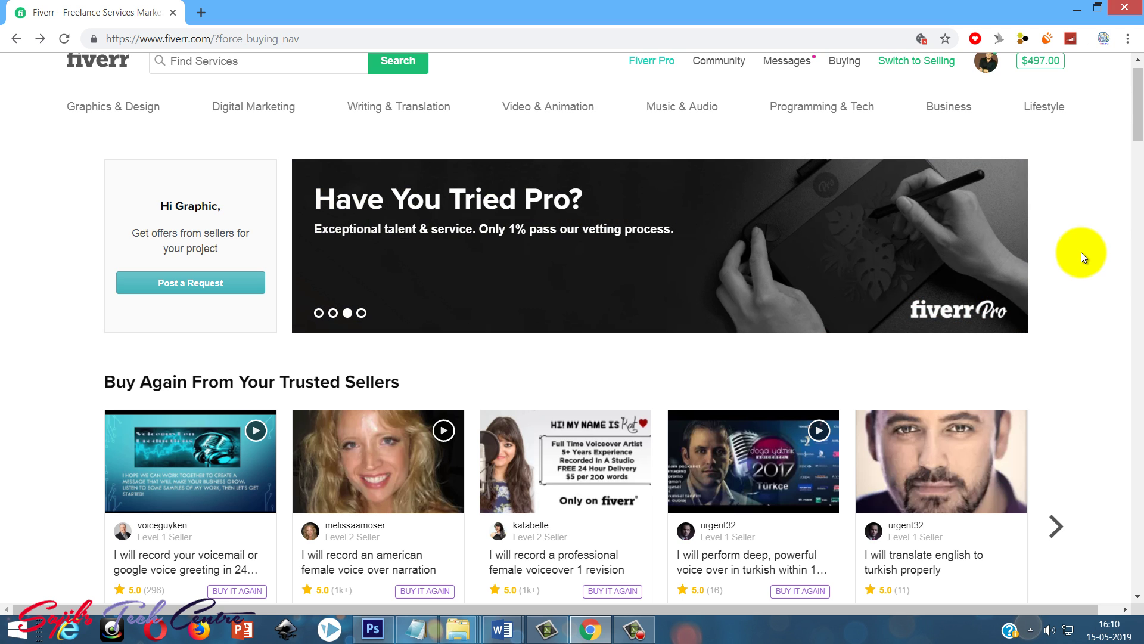
mouse_move(1134, 123)
mouse_down()
mouse_move(1133, 196)
mouse_move(1133, 81)
mouse_up()
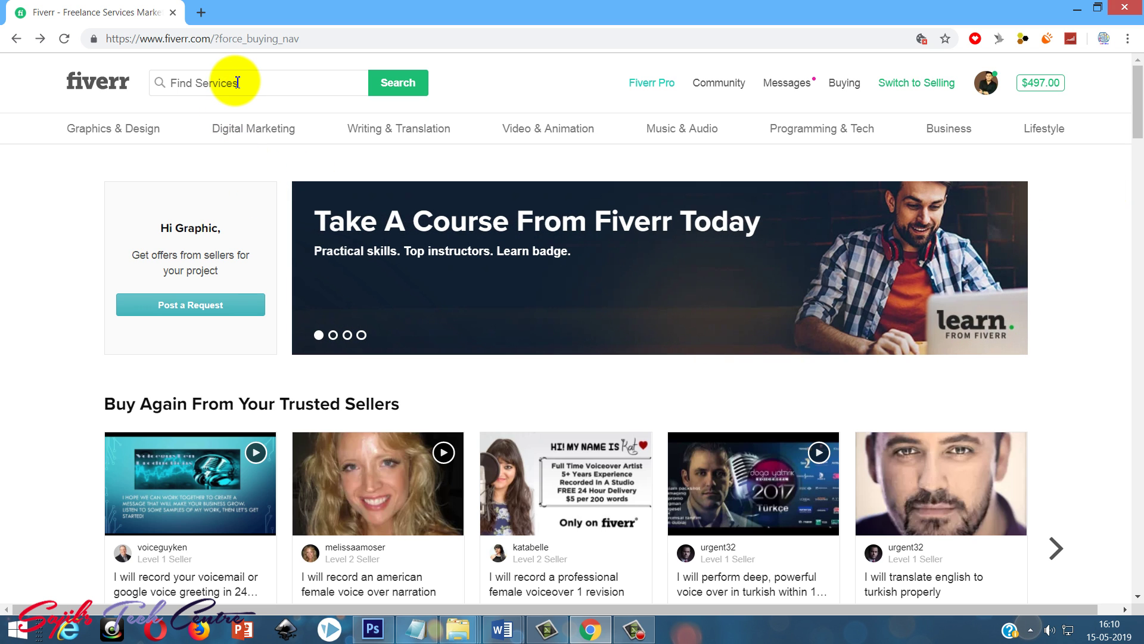
Search Fiverr for 'logo mockup', bringing up 479 matching gigs.
click(238, 83)
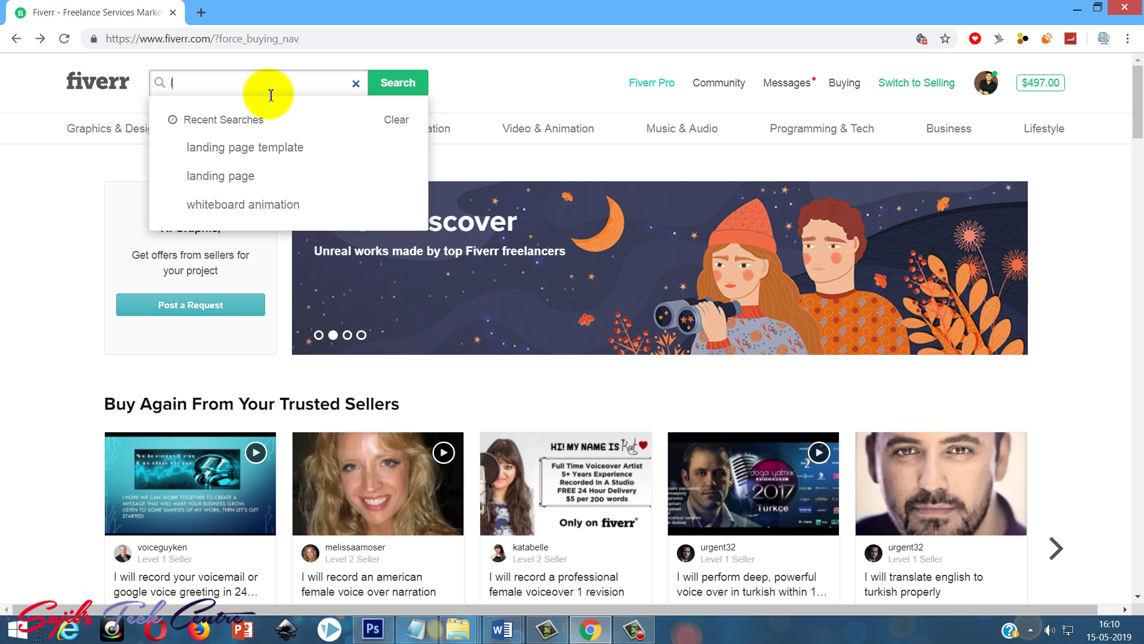
text(logo)
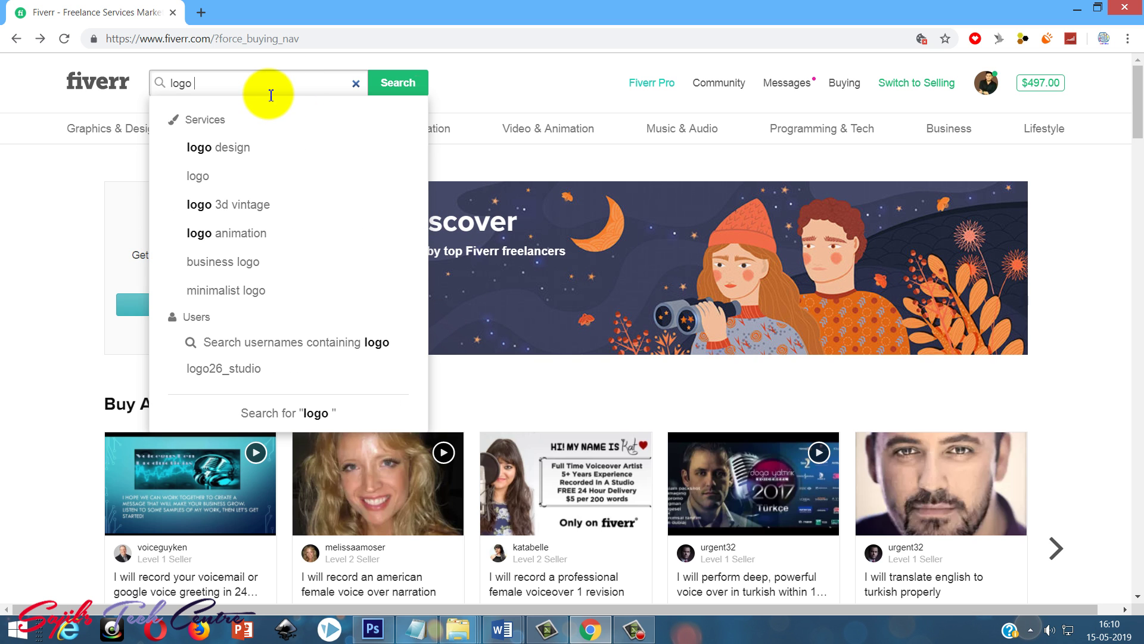
text( mockup)
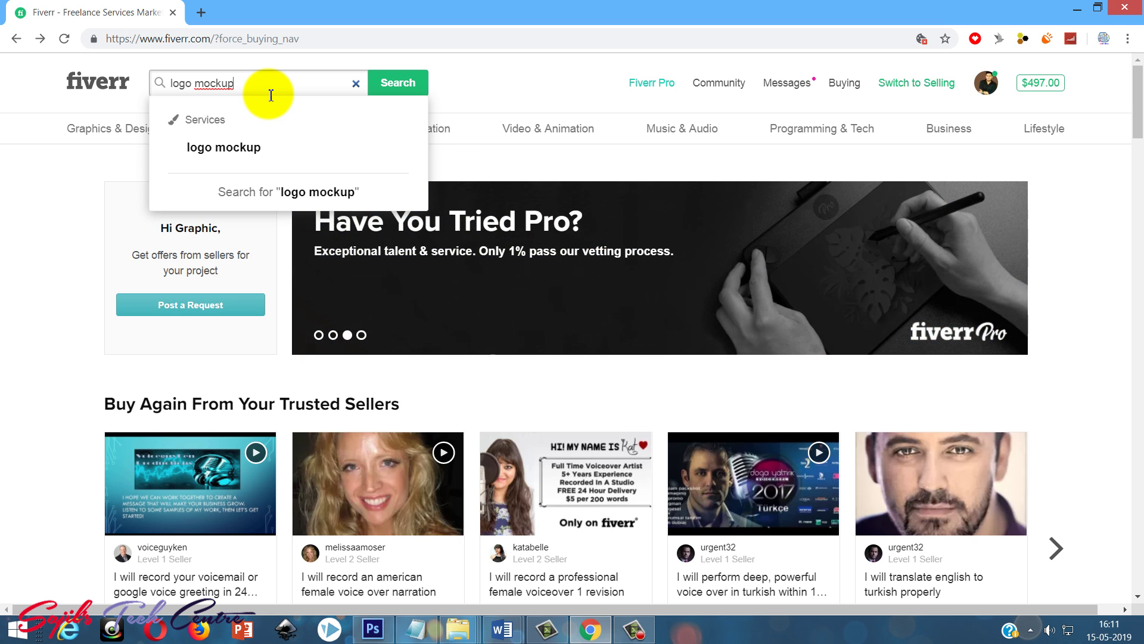
key(Return)
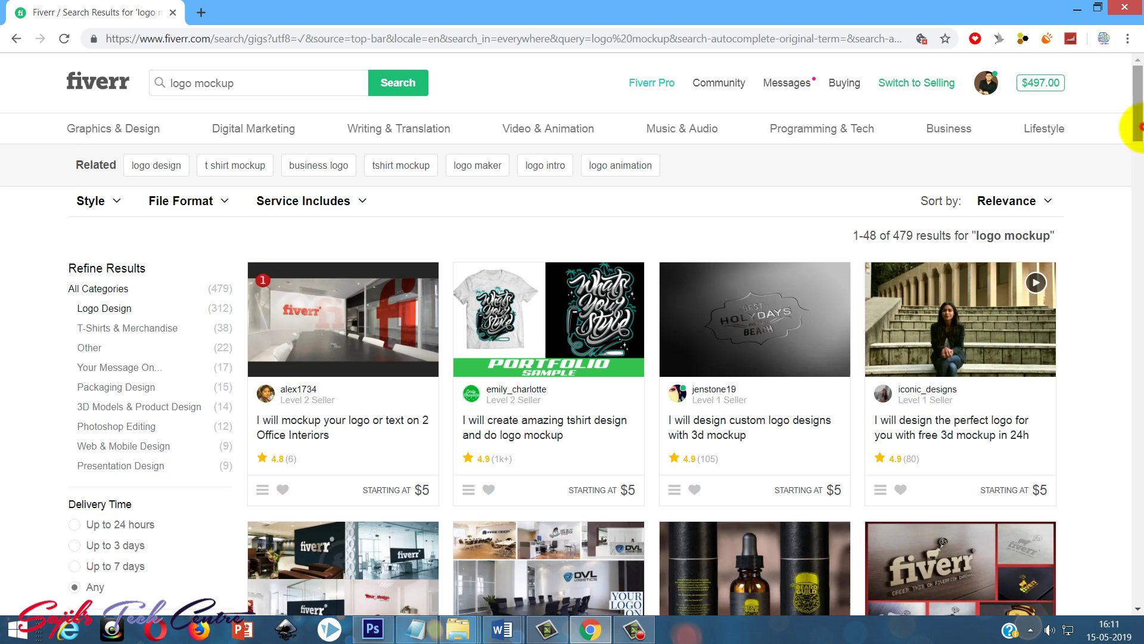
drag(1134, 127, 1134, 170)
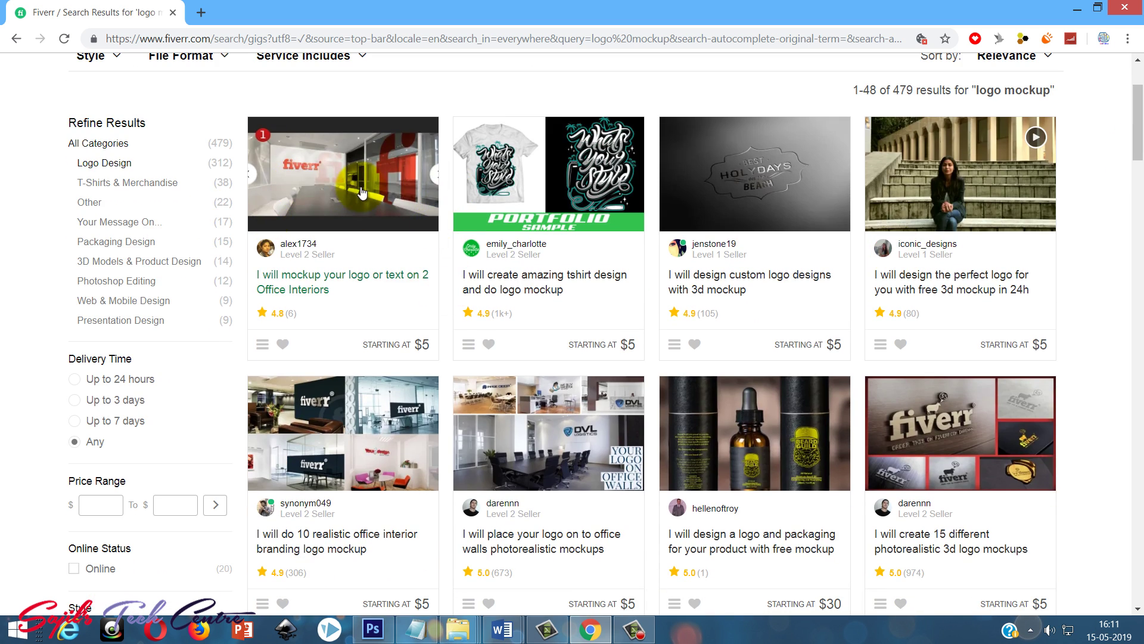
mouse_move(343, 319)
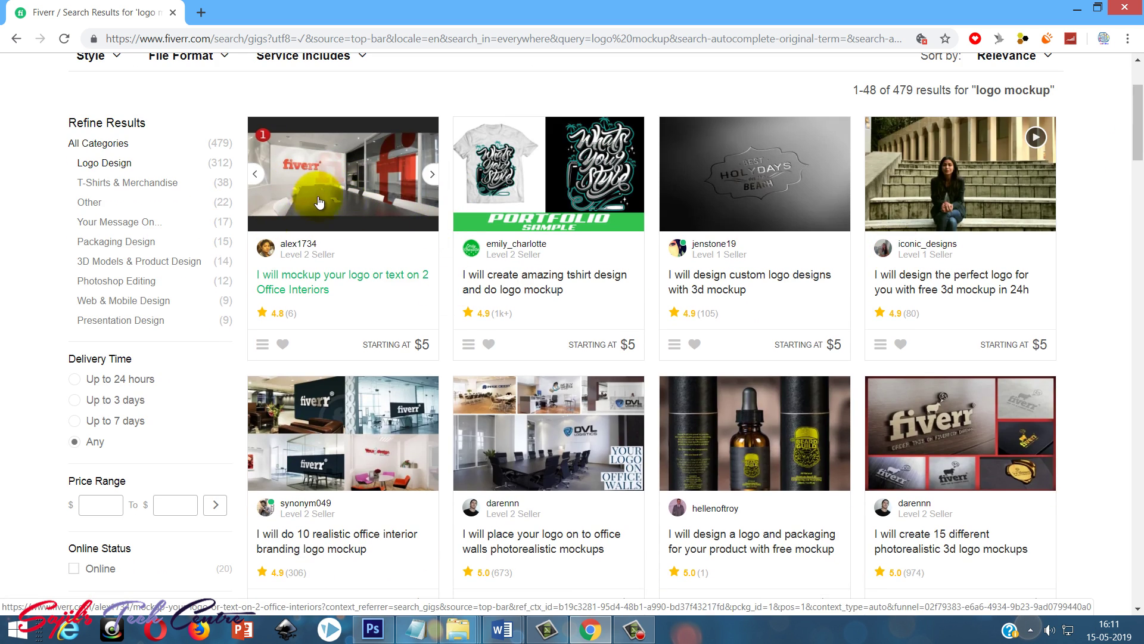
drag(1137, 116, 1138, 152)
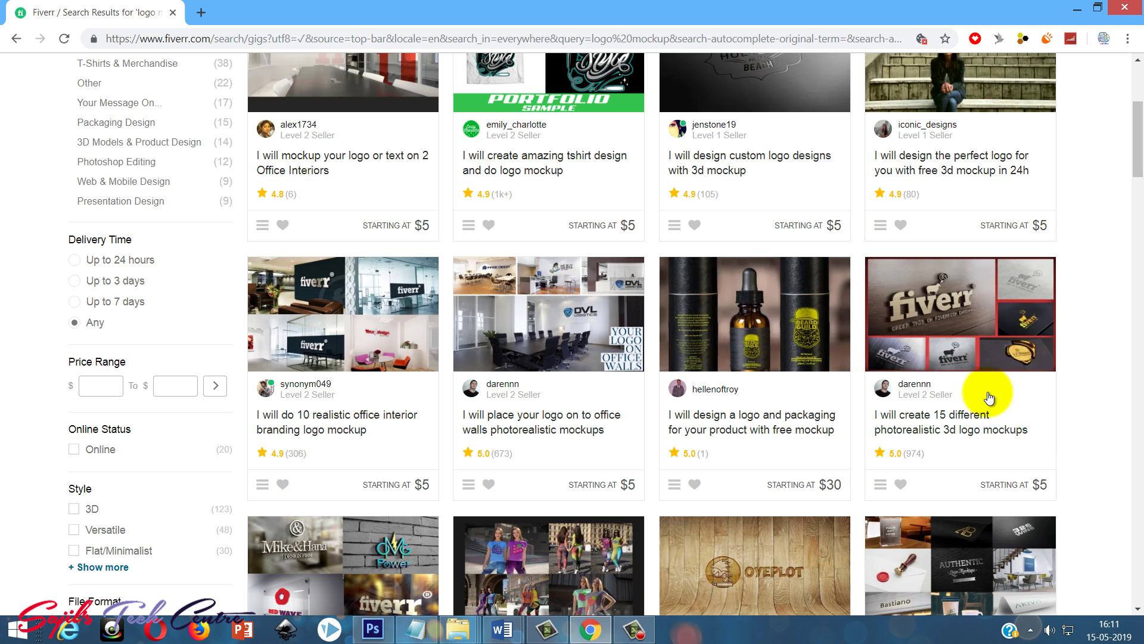
scroll(975, 322, down, 2)
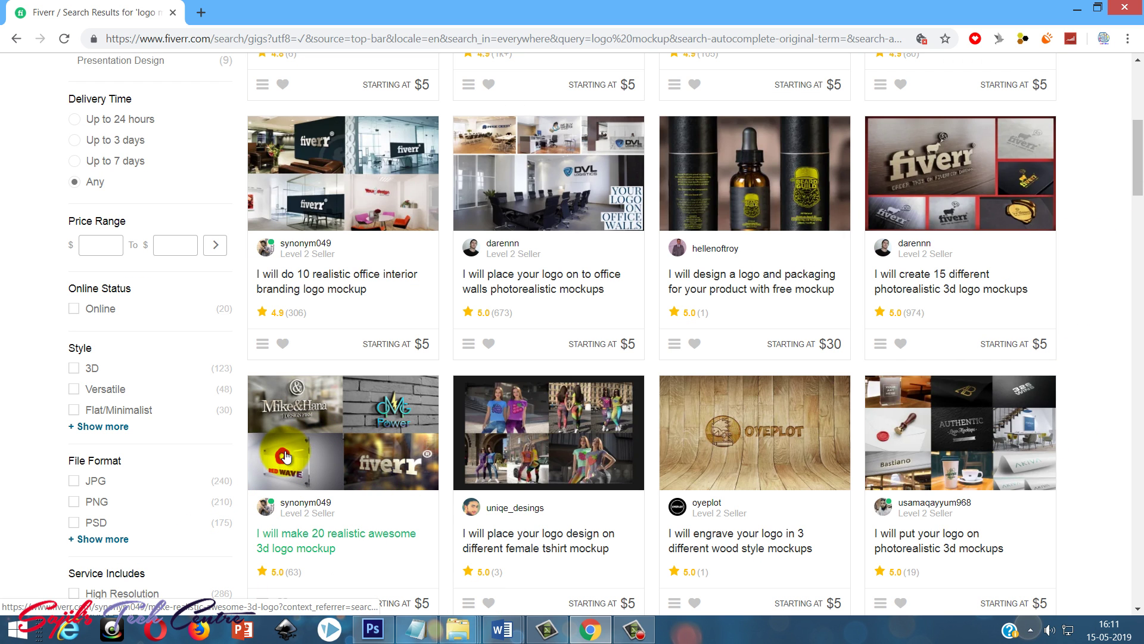
mouse_move(342, 432)
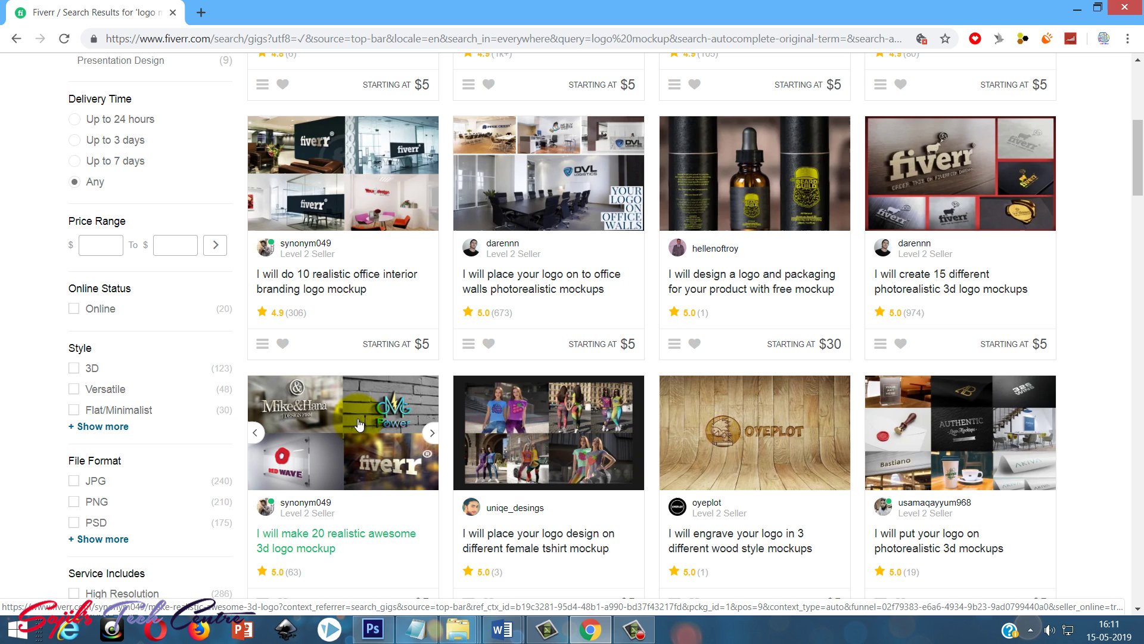
scroll(340, 259, up, 1)
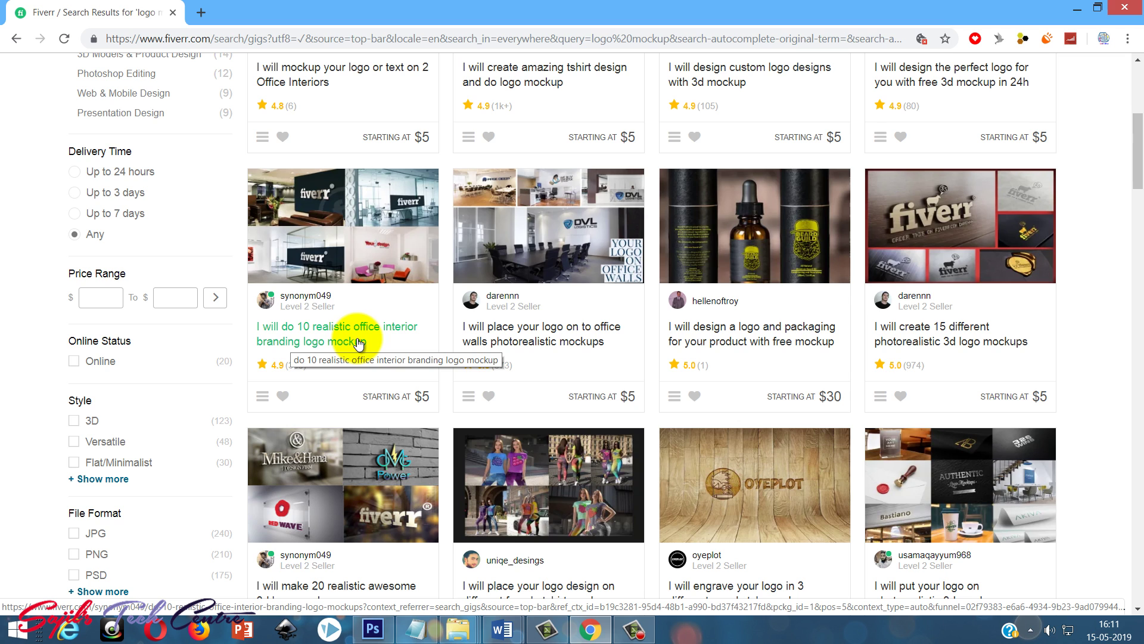
Open the '10 Realistic Office Interior Branding Logo Mockup' gig in a new tab.
right_click(340, 333)
click(365, 351)
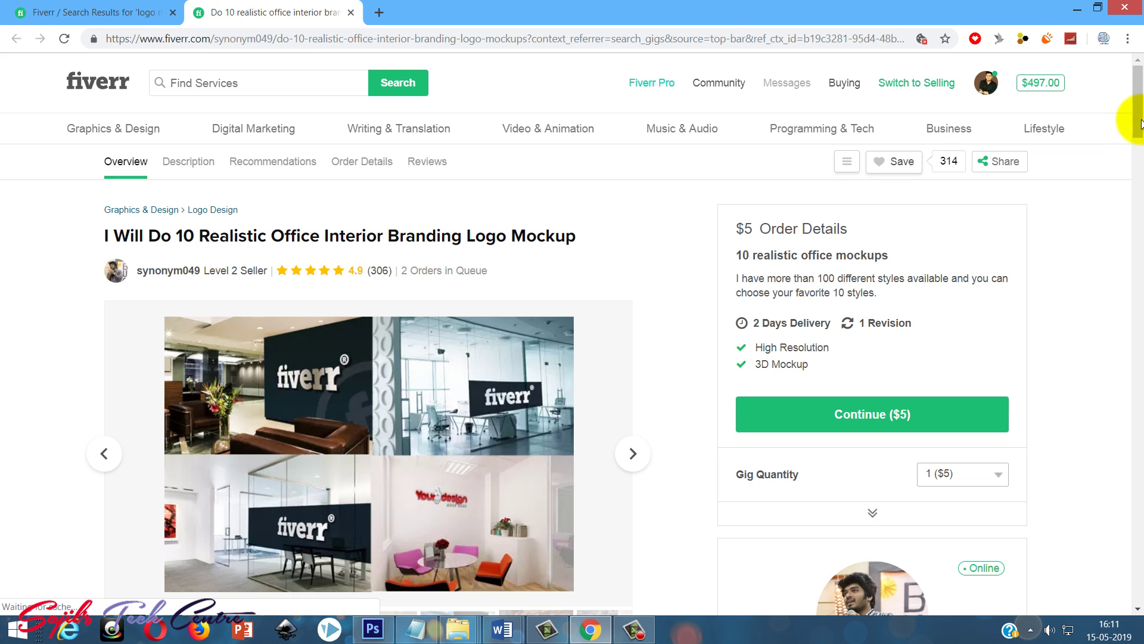
scroll(1136, 161, down, 5)
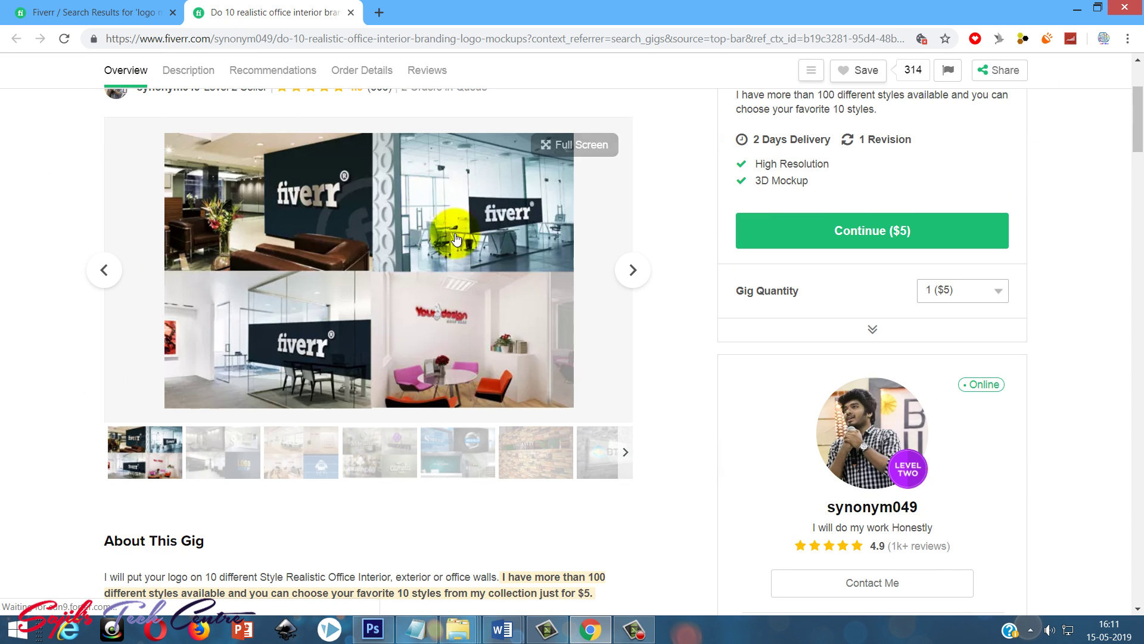
mouse_move(369, 453)
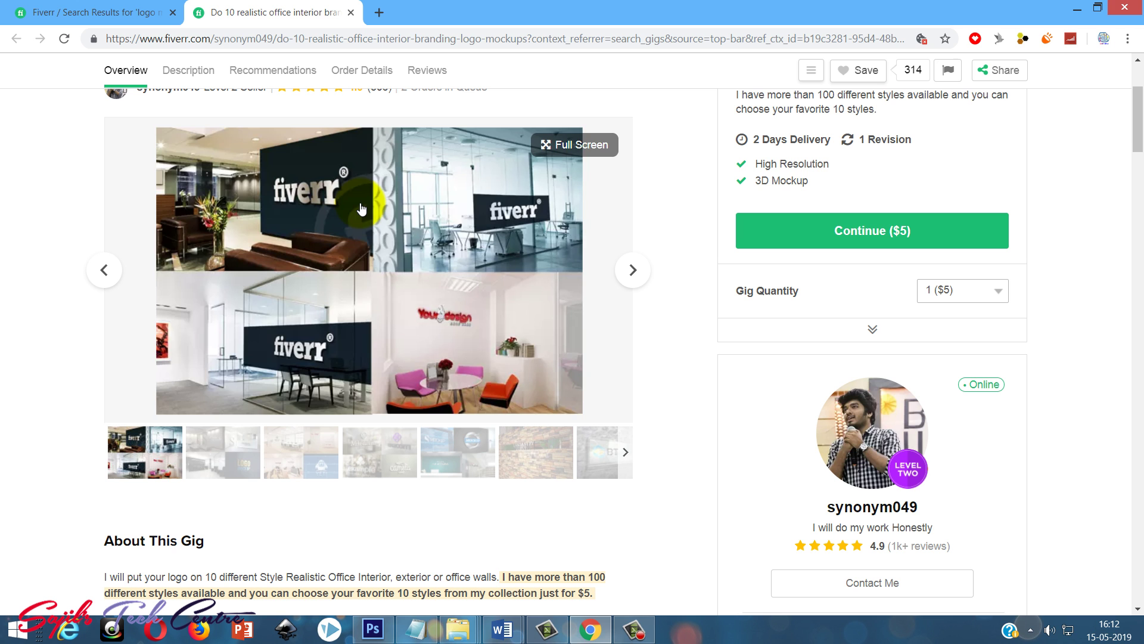
Preview the gig's sample mockups, including the brick wall one, then close its tab.
click(249, 439)
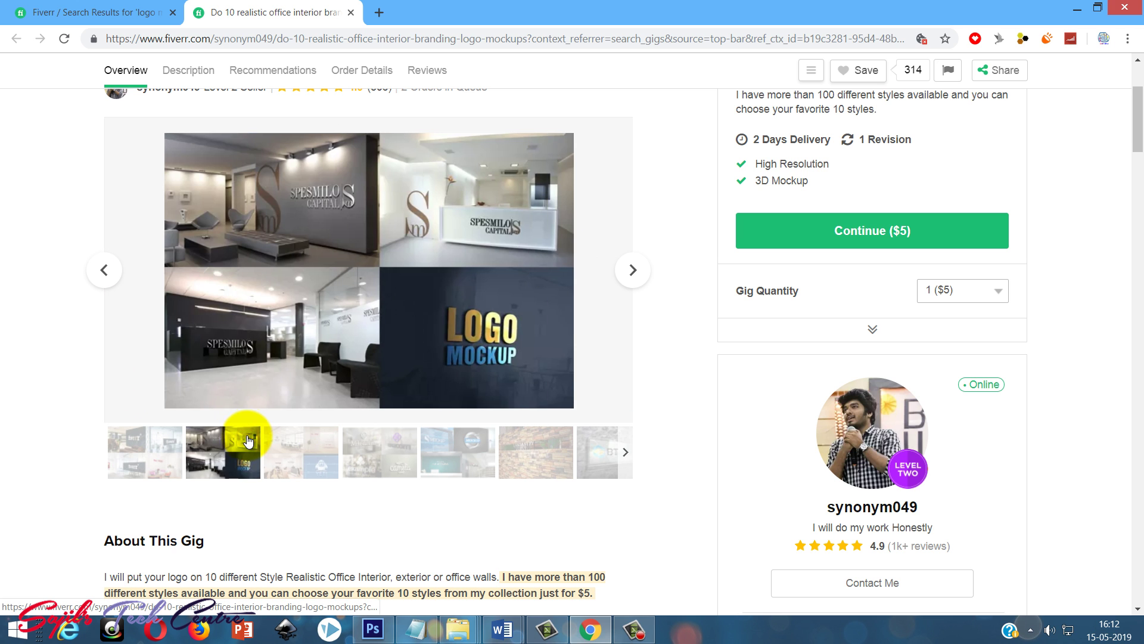
click(275, 450)
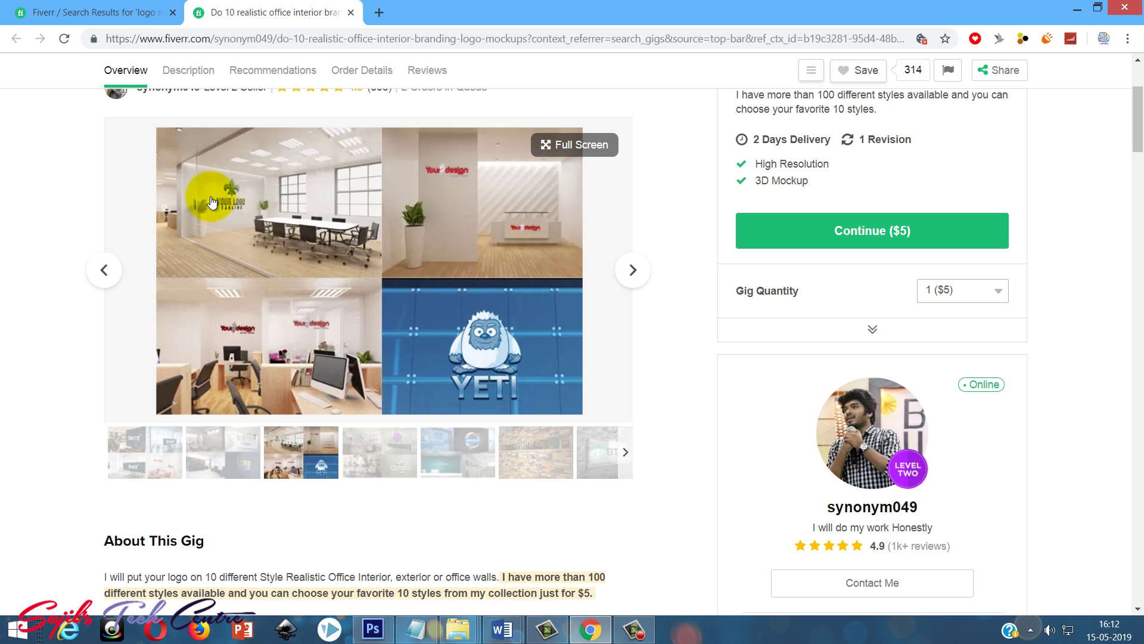
click(458, 452)
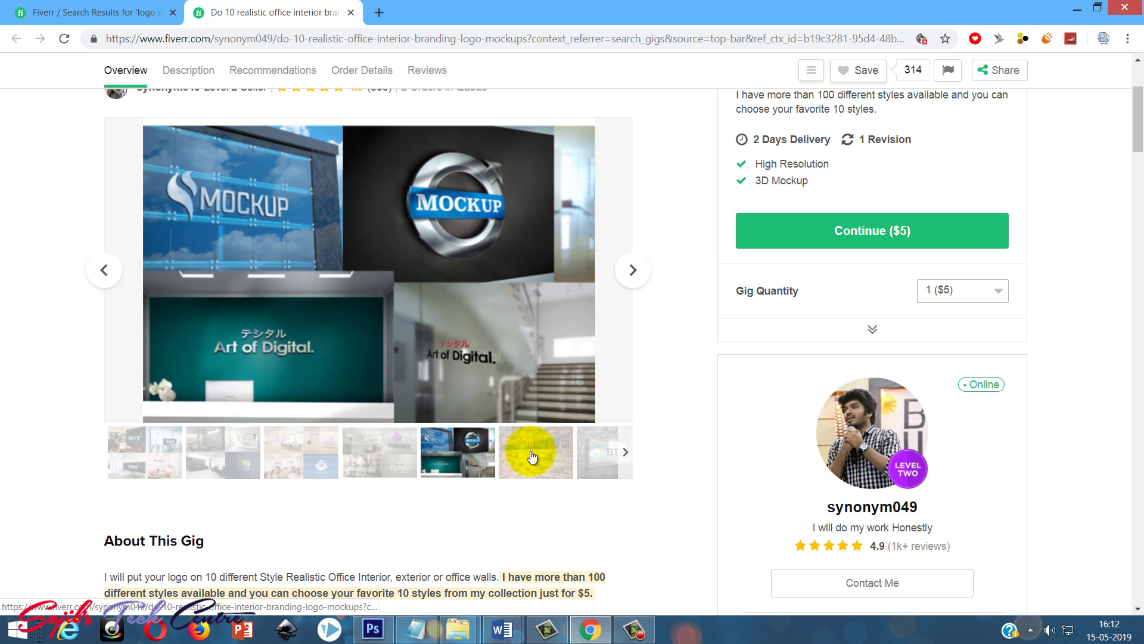
click(532, 458)
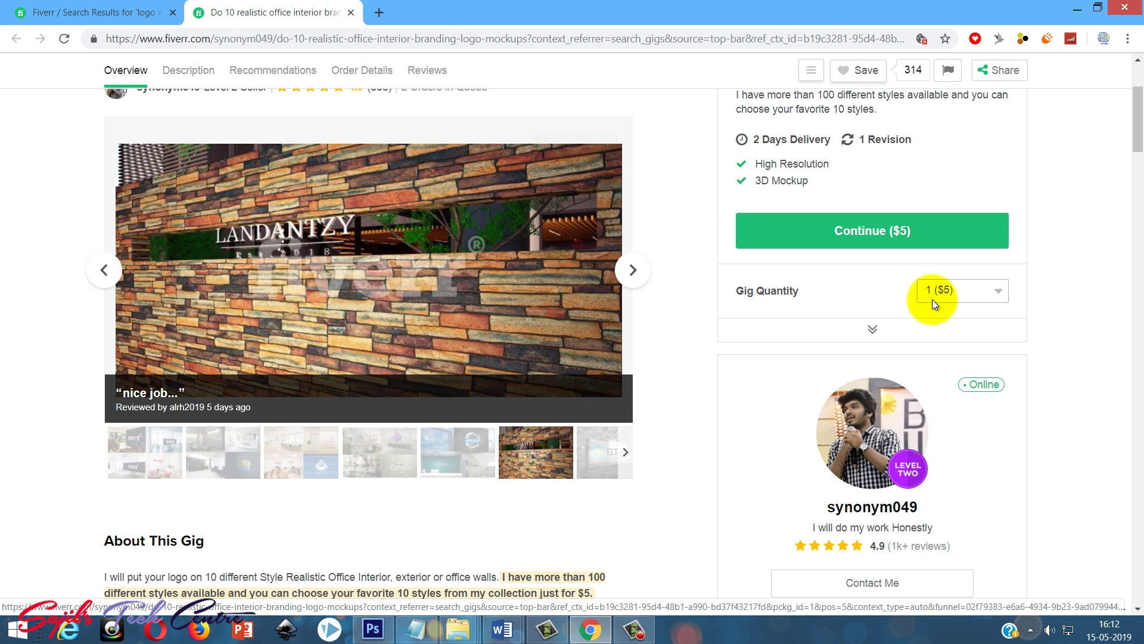
drag(1137, 112, 1138, 148)
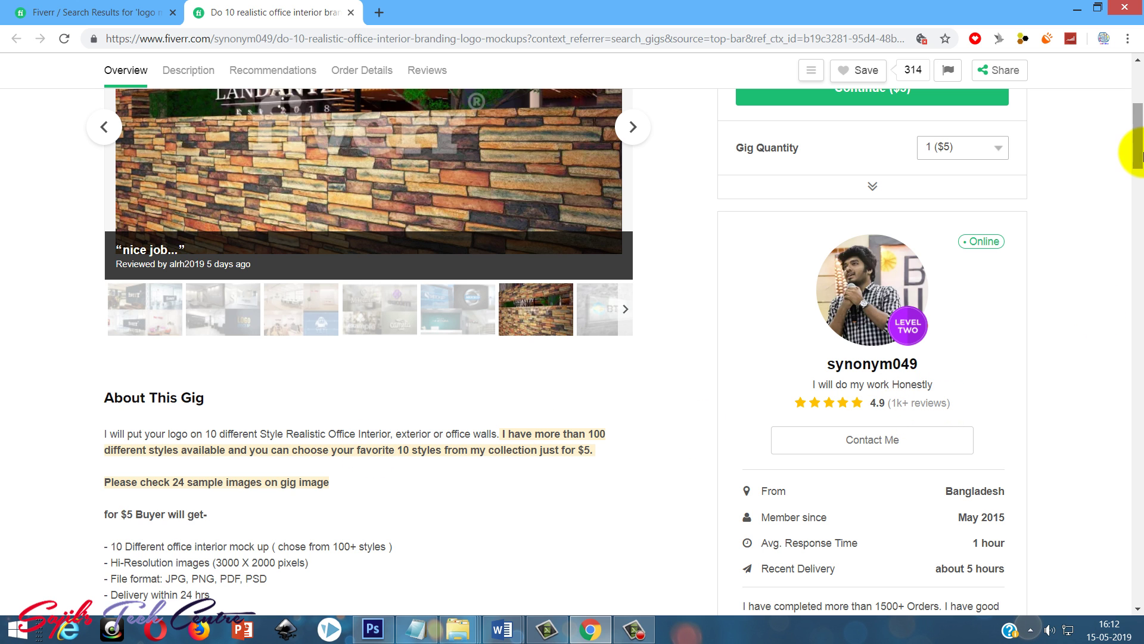
drag(1134, 139, 1134, 80)
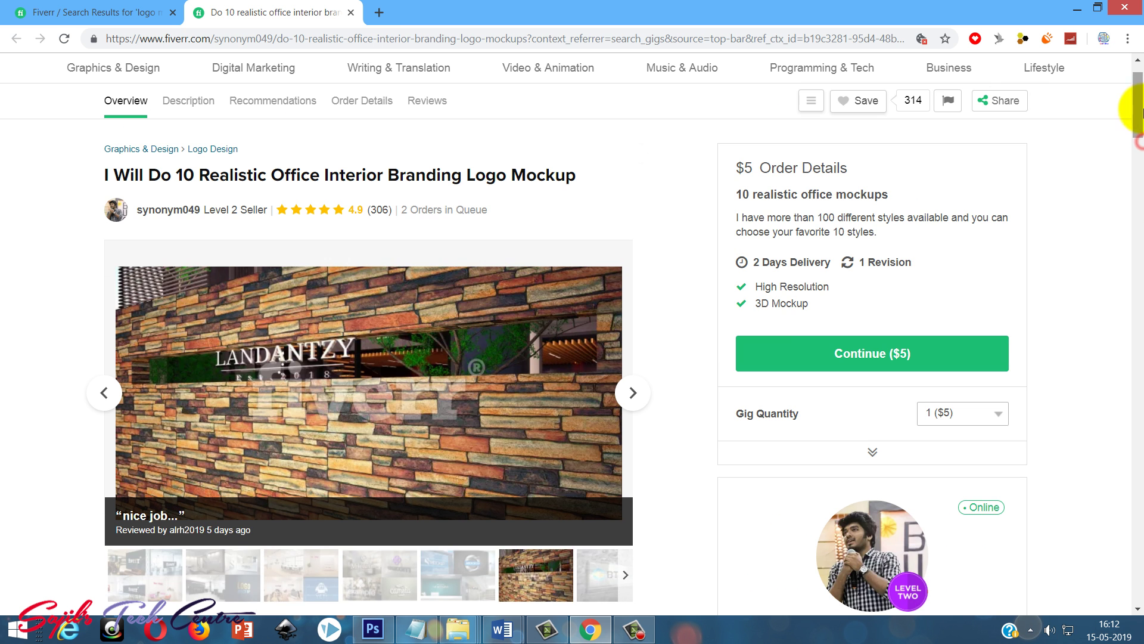
click(351, 13)
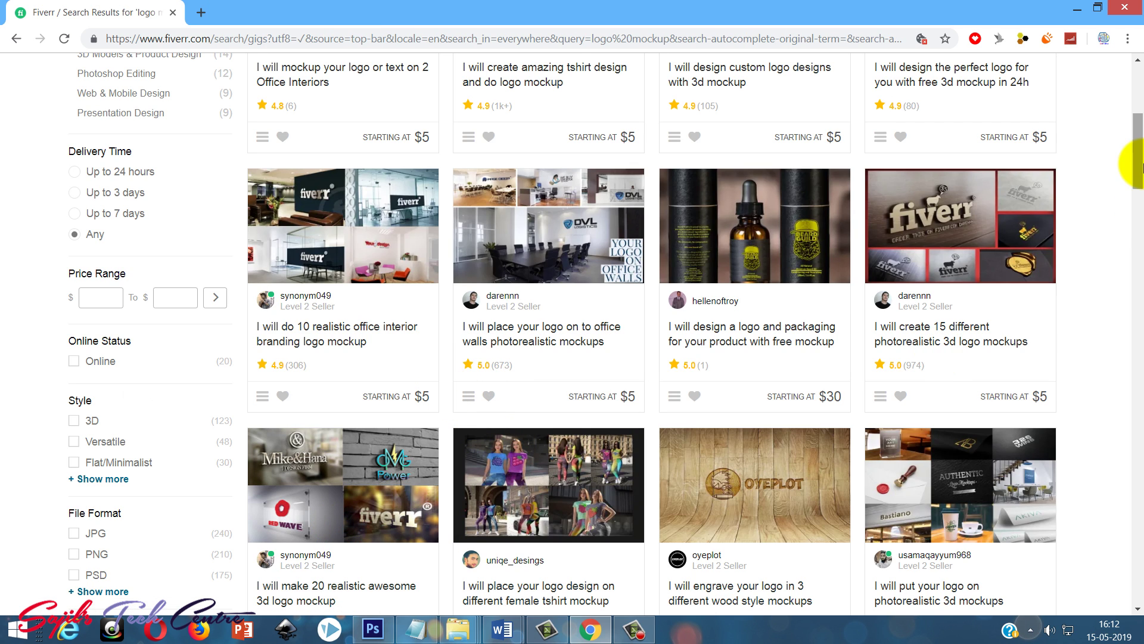
drag(1134, 152, 1134, 187)
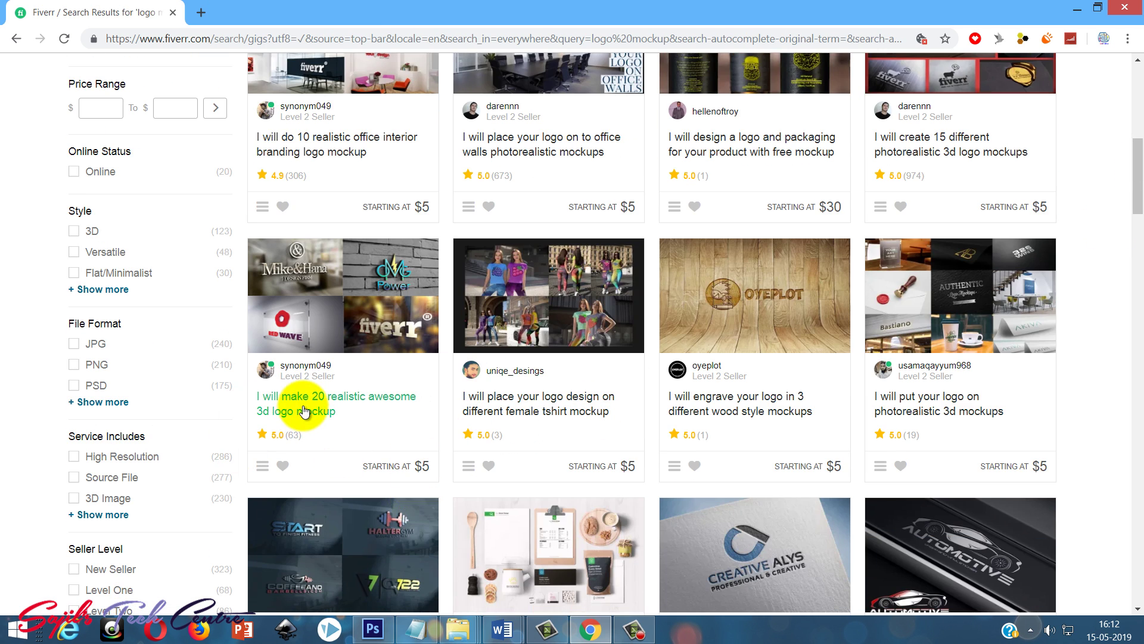
click(290, 413)
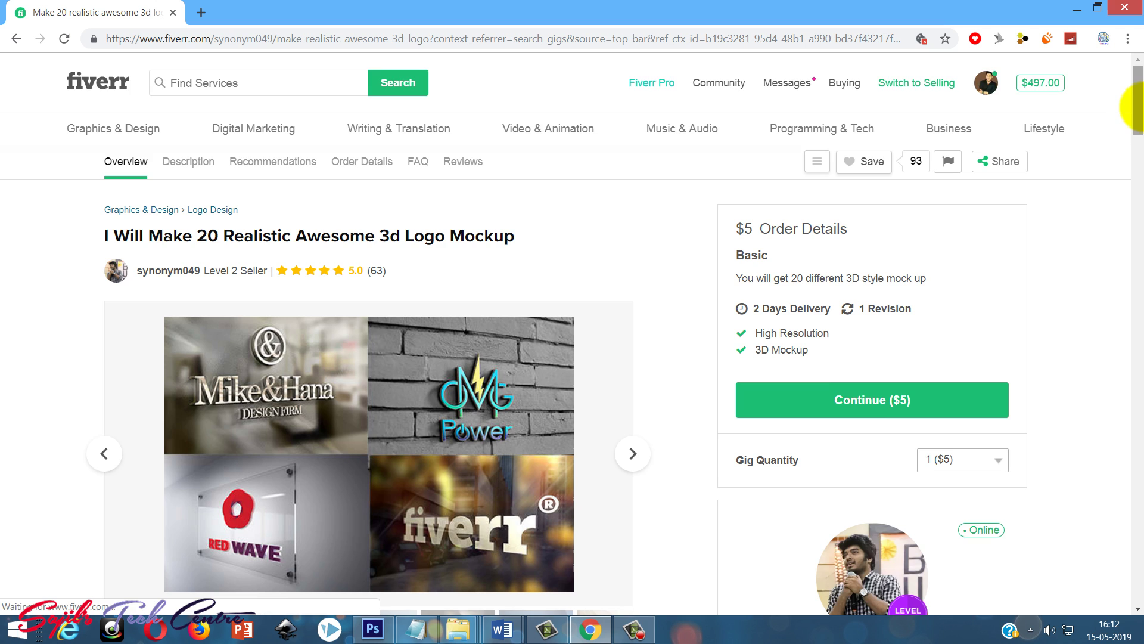
drag(1134, 106, 1135, 112)
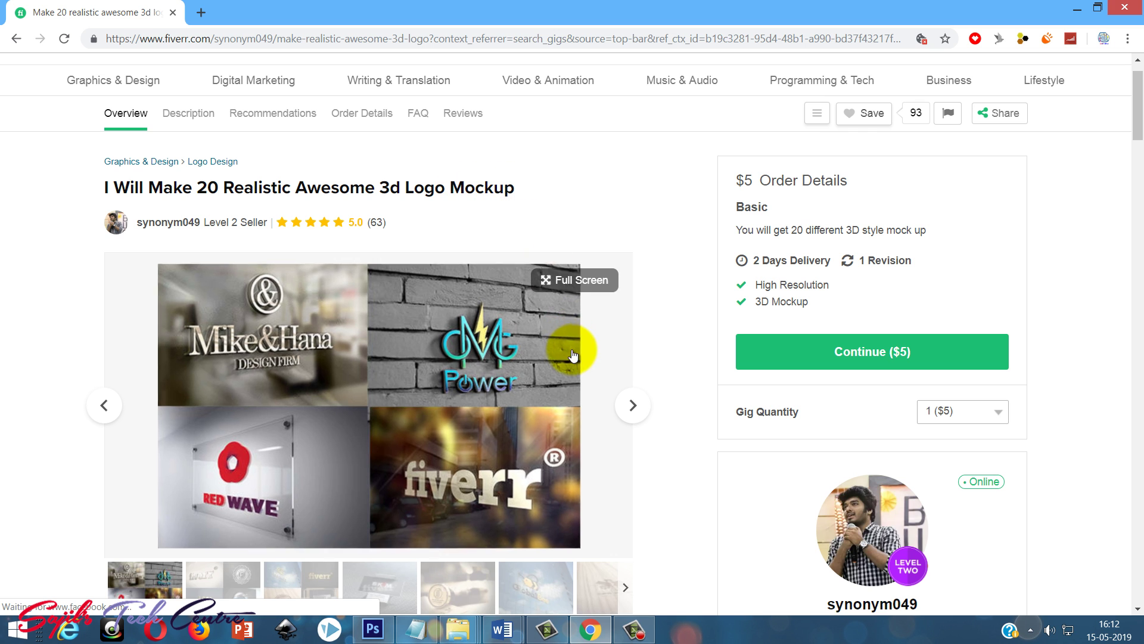
click(19, 40)
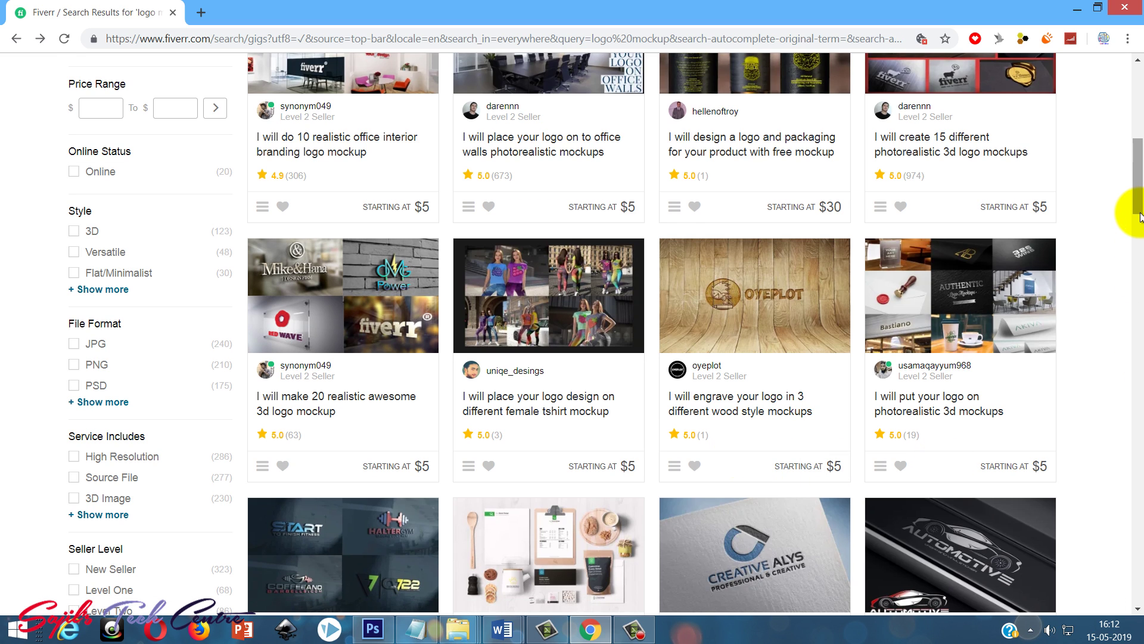
mouse_move(1134, 215)
mouse_down()
mouse_move(1134, 175)
mouse_move(1134, 353)
mouse_up()
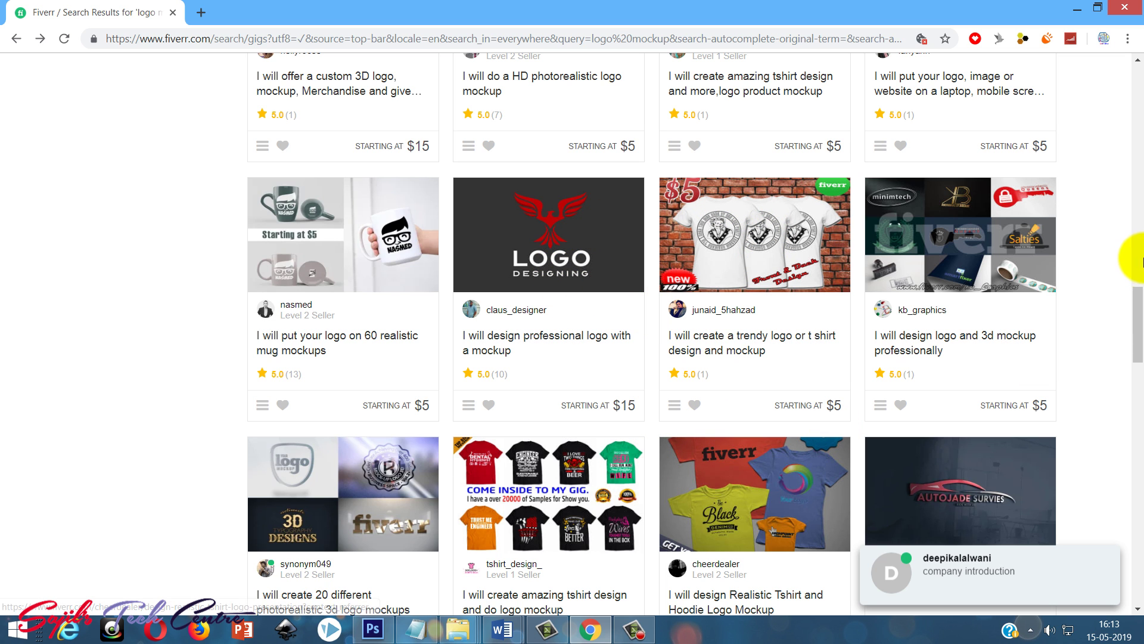
drag(1138, 304, 1133, 350)
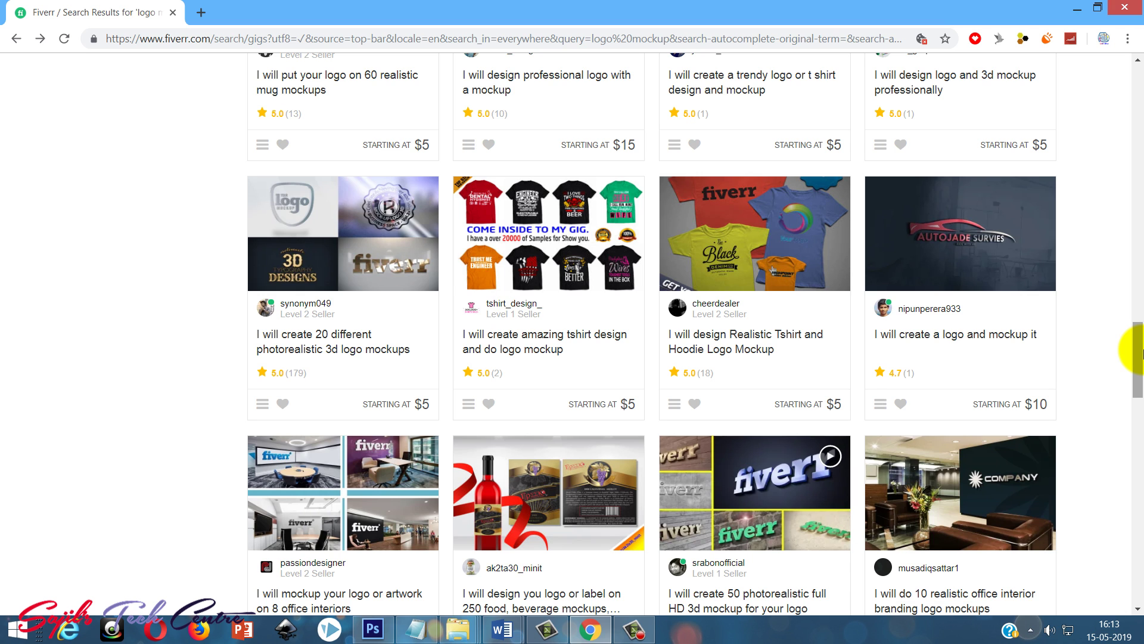
drag(1134, 350, 1134, 410)
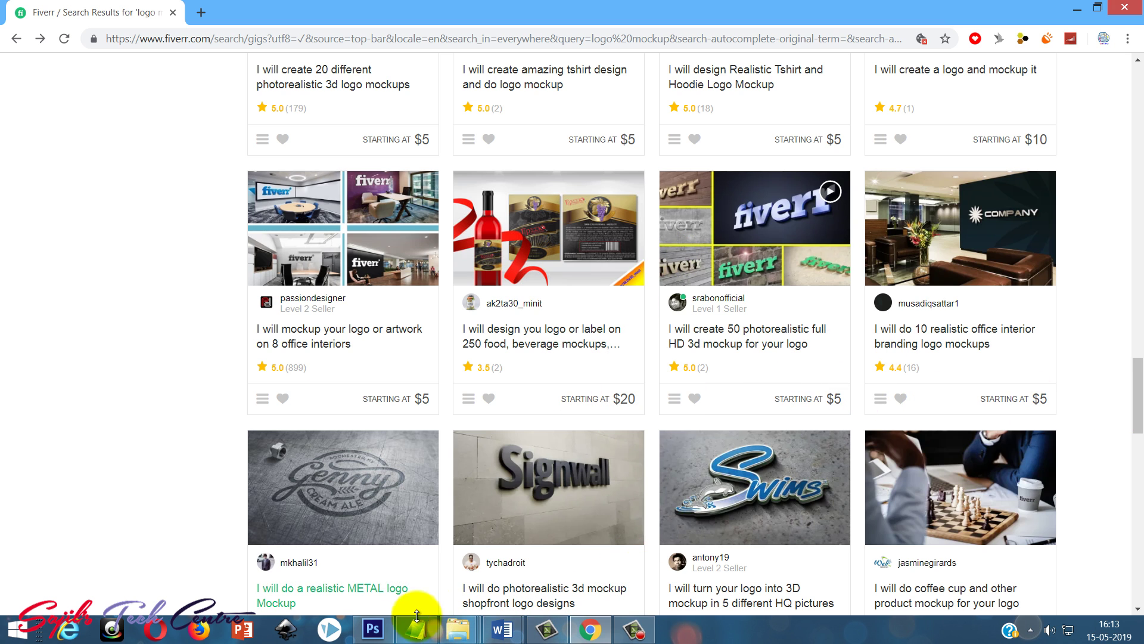
Bring the Photoshop window to the front from the taskbar.
click(374, 632)
drag(374, 631, 589, 631)
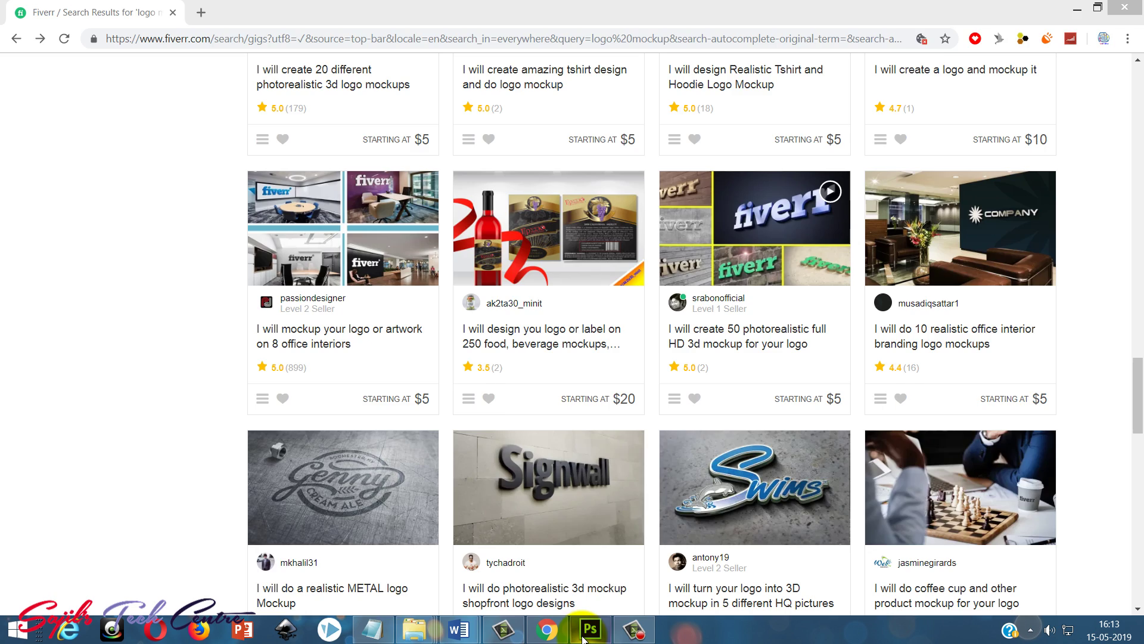
click(589, 631)
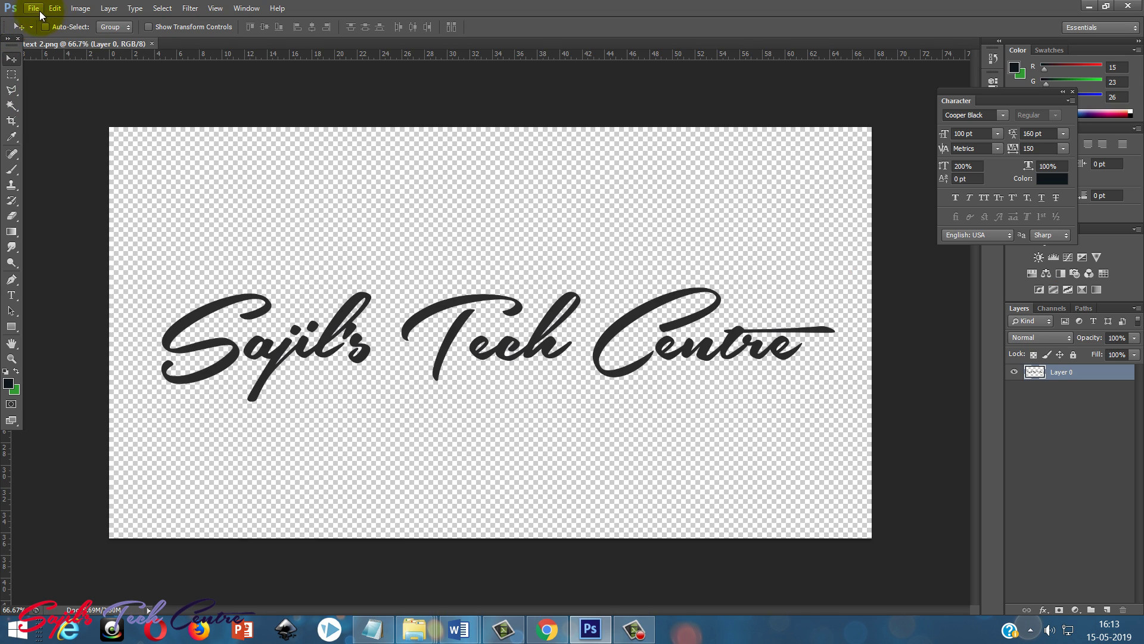
Open 3D Wall Logo MockUp.psd and start editing its Your Logo smart object.
click(34, 8)
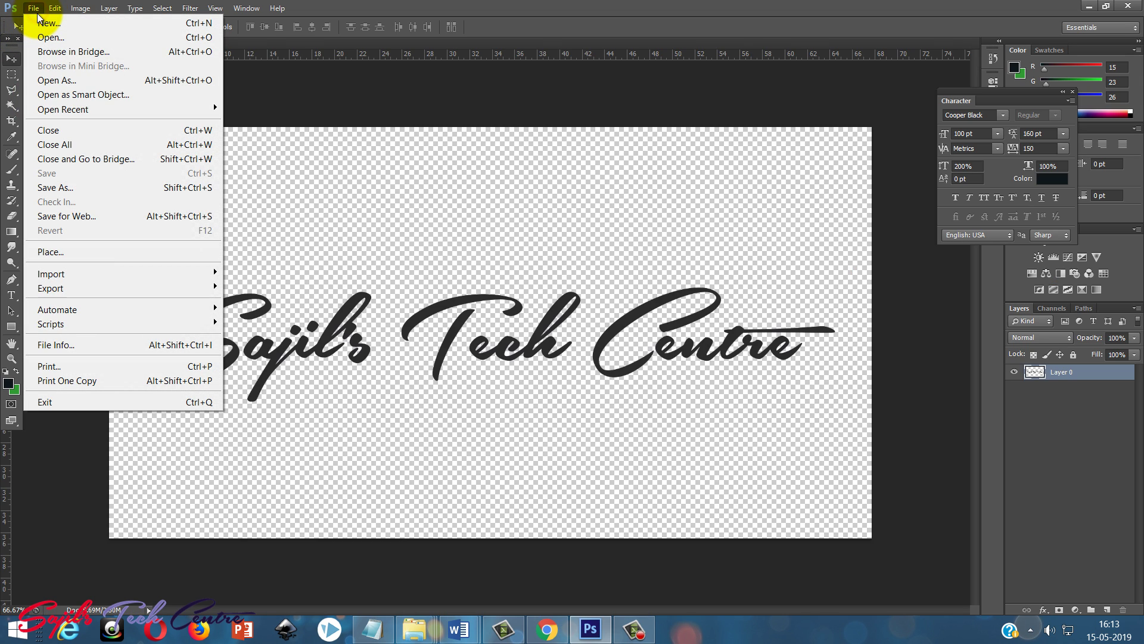
click(57, 38)
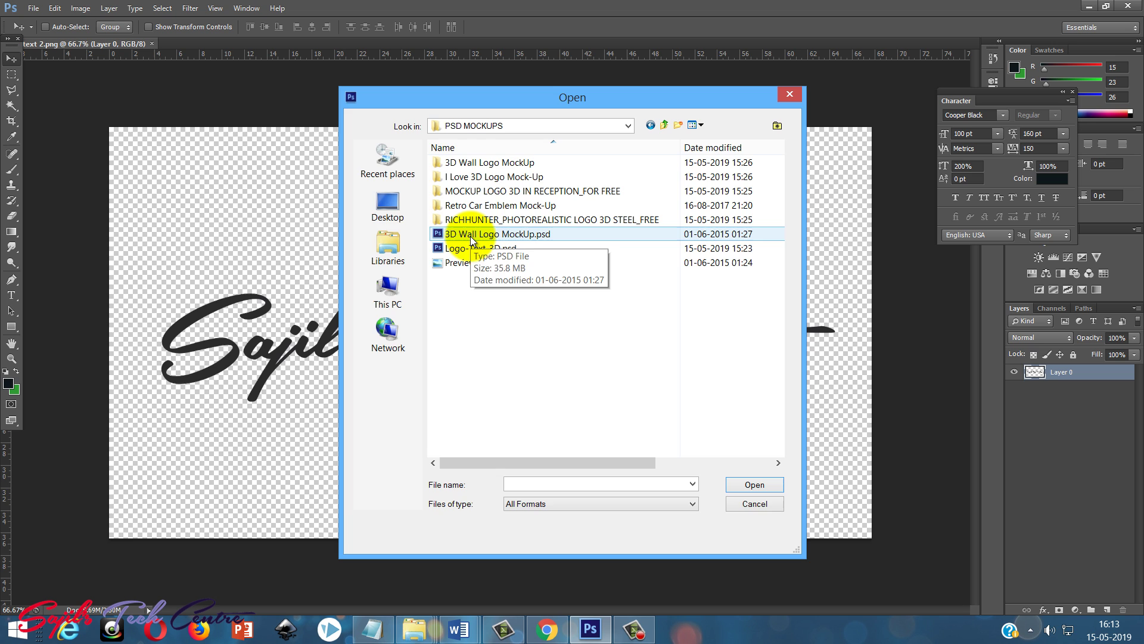
double_click(472, 238)
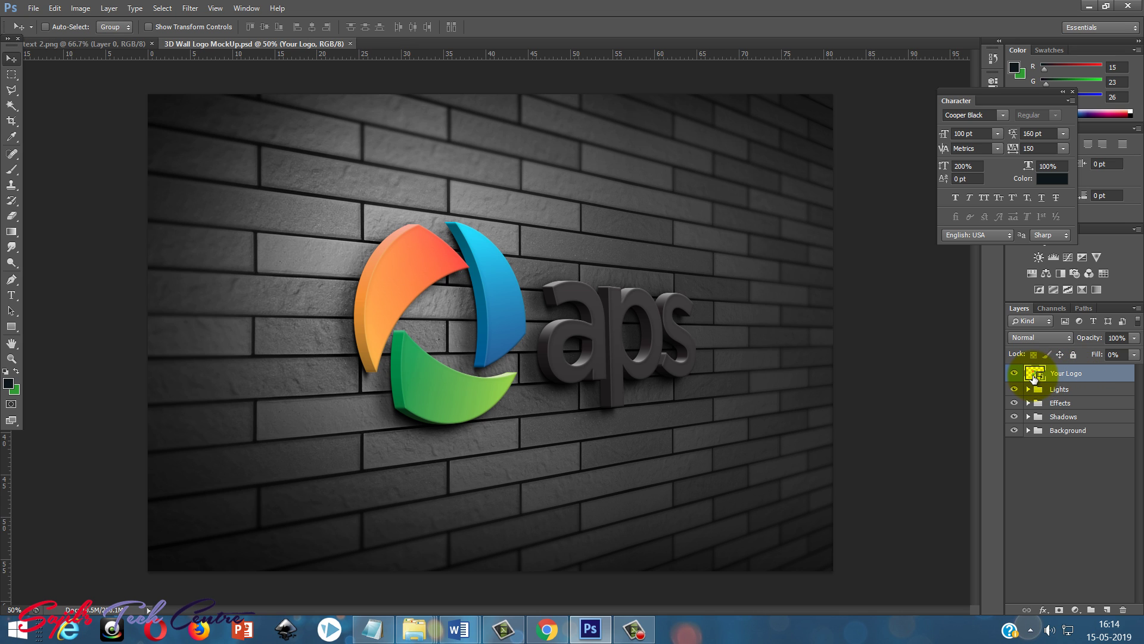
double_click(1035, 374)
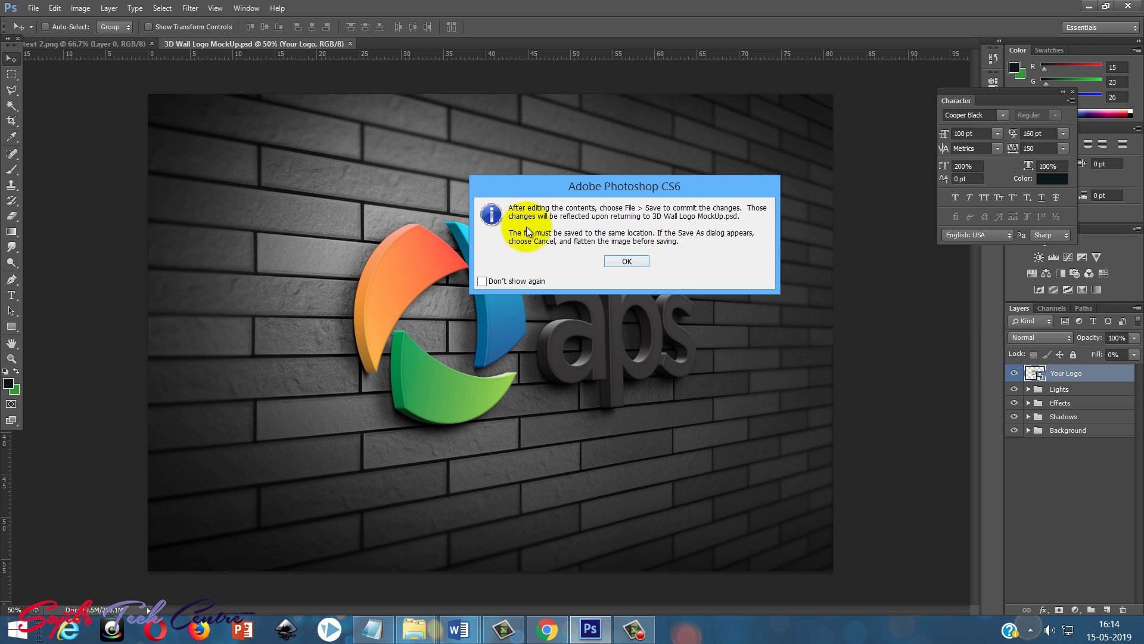
Copy the Sajil's Tech Centre script from logo text 2.png into OurStore11.psb.
click(626, 261)
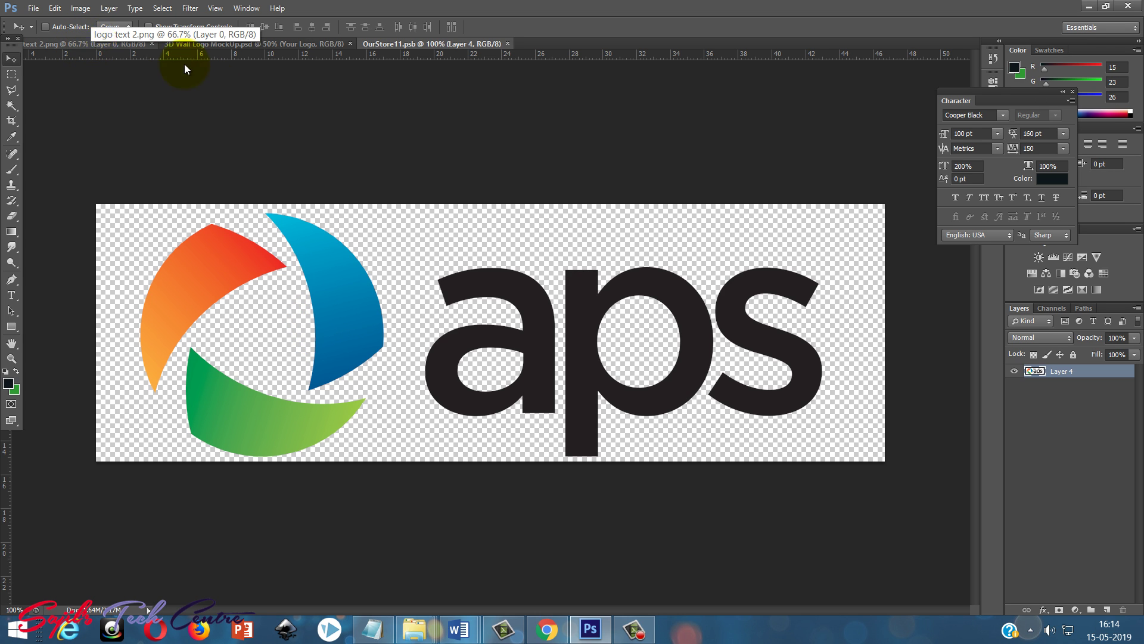
click(104, 43)
drag(172, 80, 555, 123)
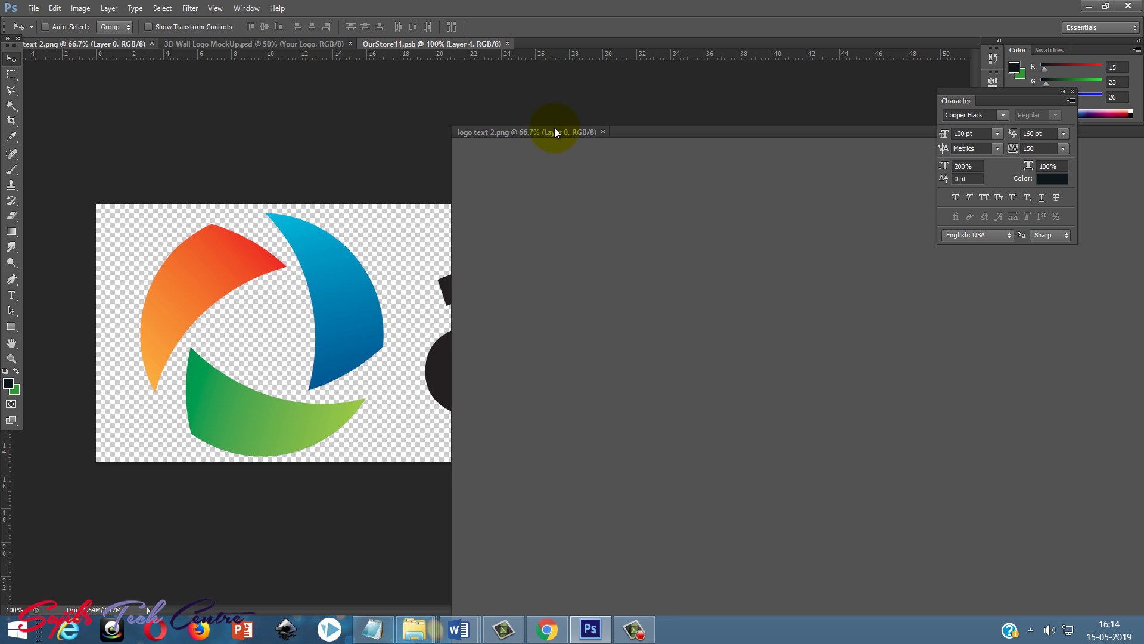
drag(677, 125, 648, 85)
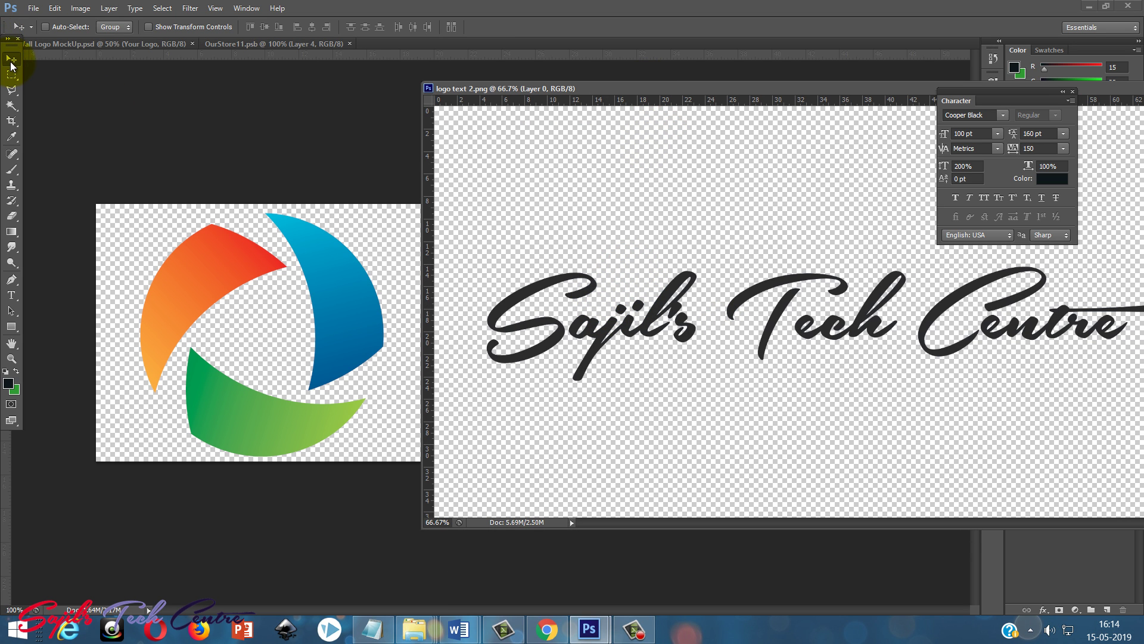
drag(638, 295, 282, 313)
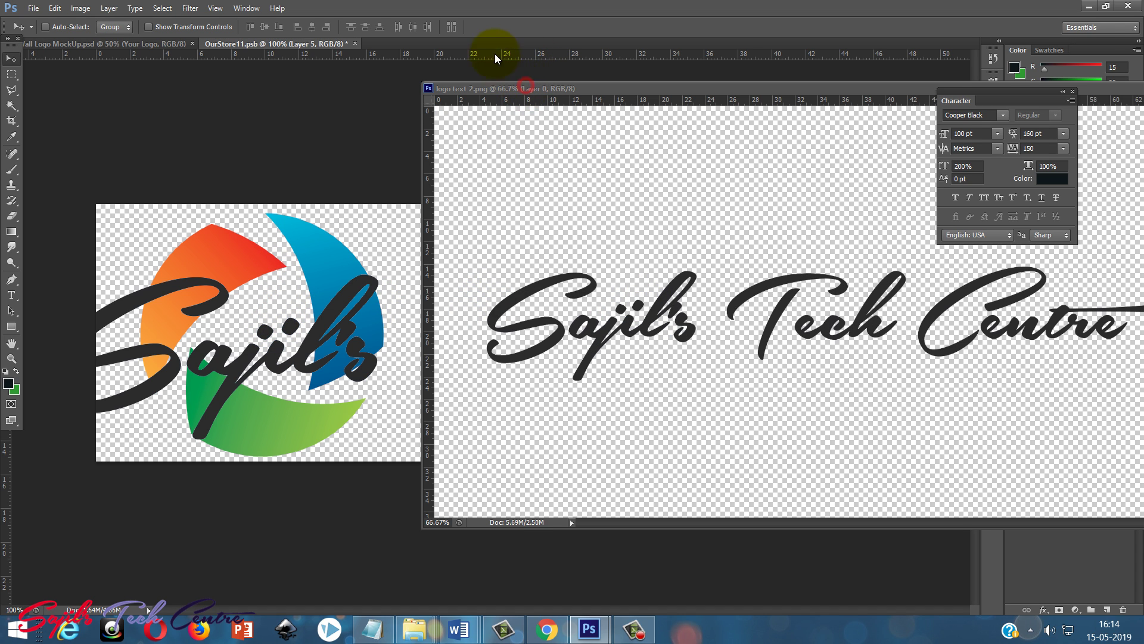
drag(496, 88, 438, 44)
drag(536, 322, 632, 349)
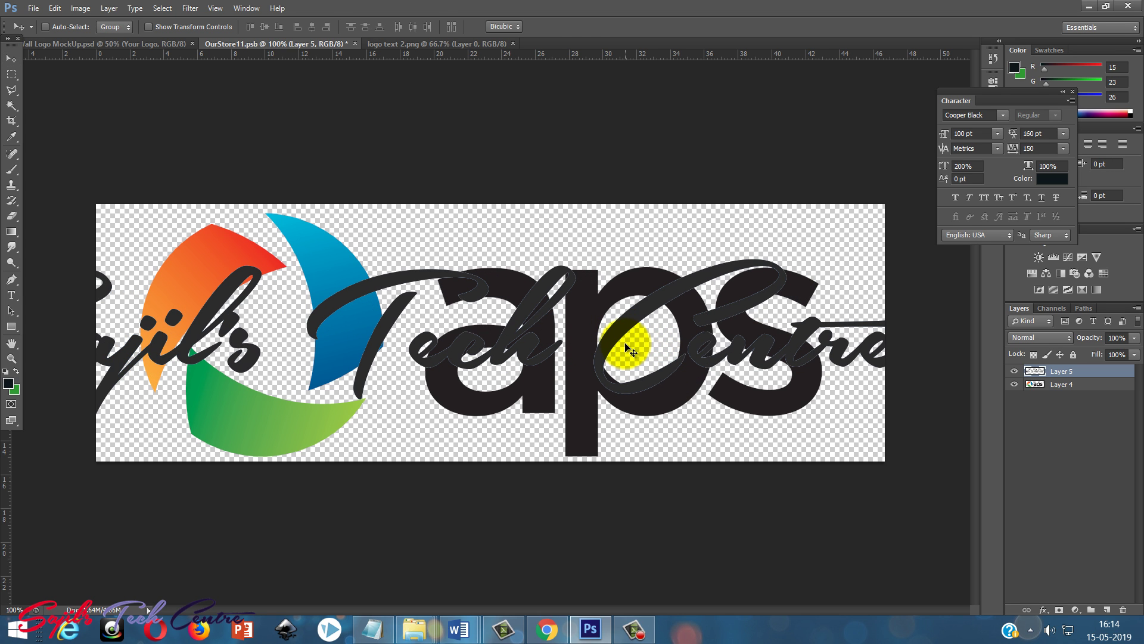
Scale the script text down so it spans the logo canvas.
key(ctrl+t)
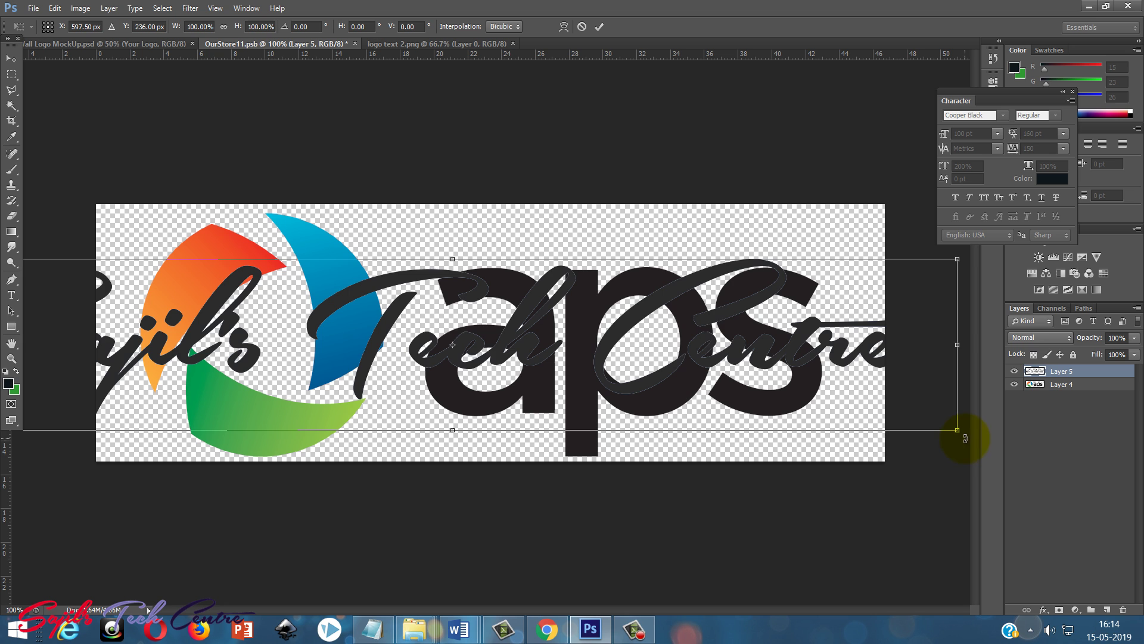
drag(957, 433, 787, 376)
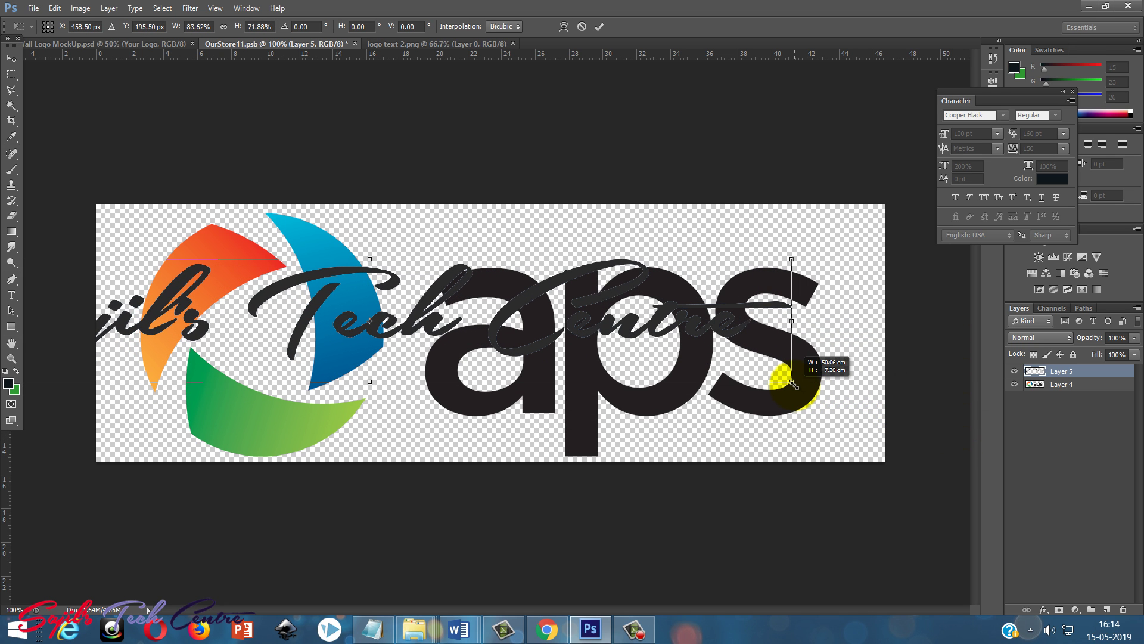
key(ctrl+z)
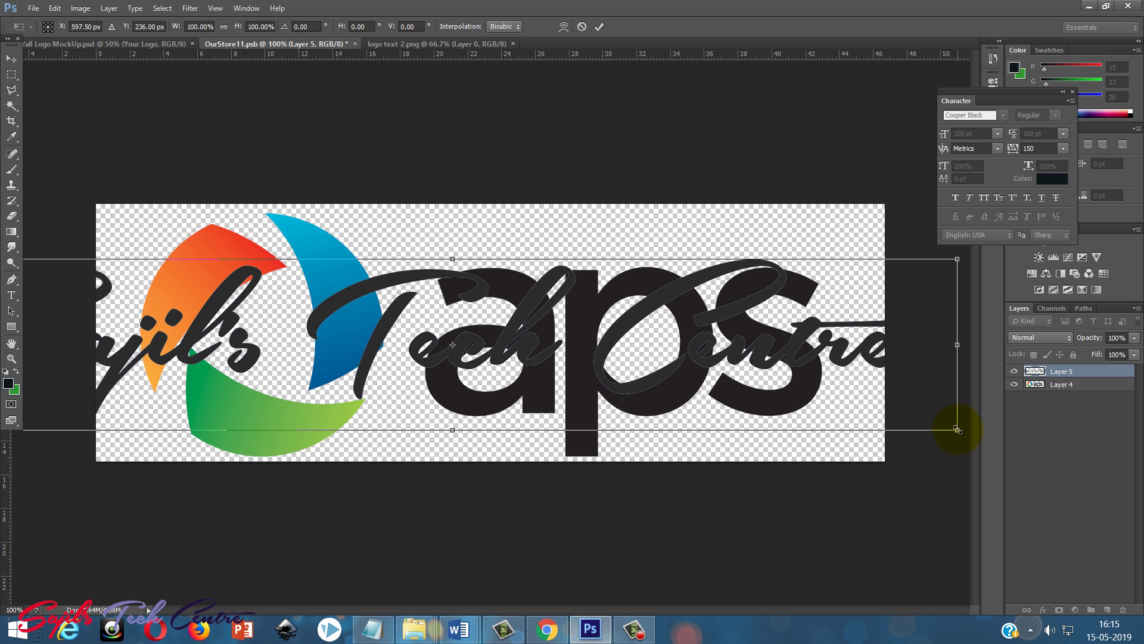
drag(957, 433, 759, 357)
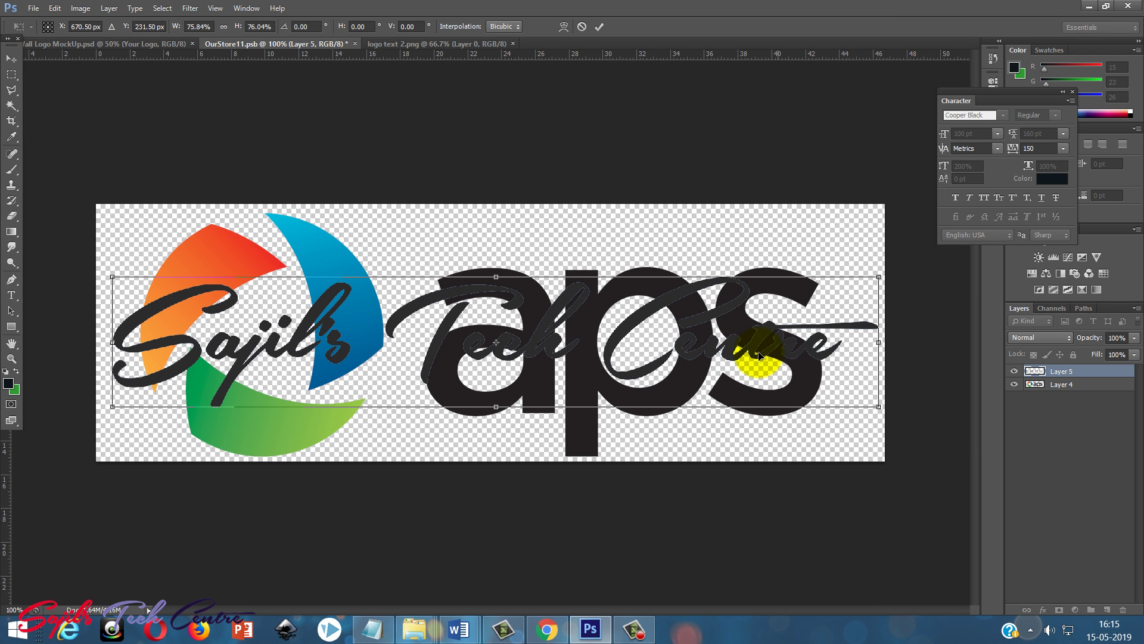
key(Return)
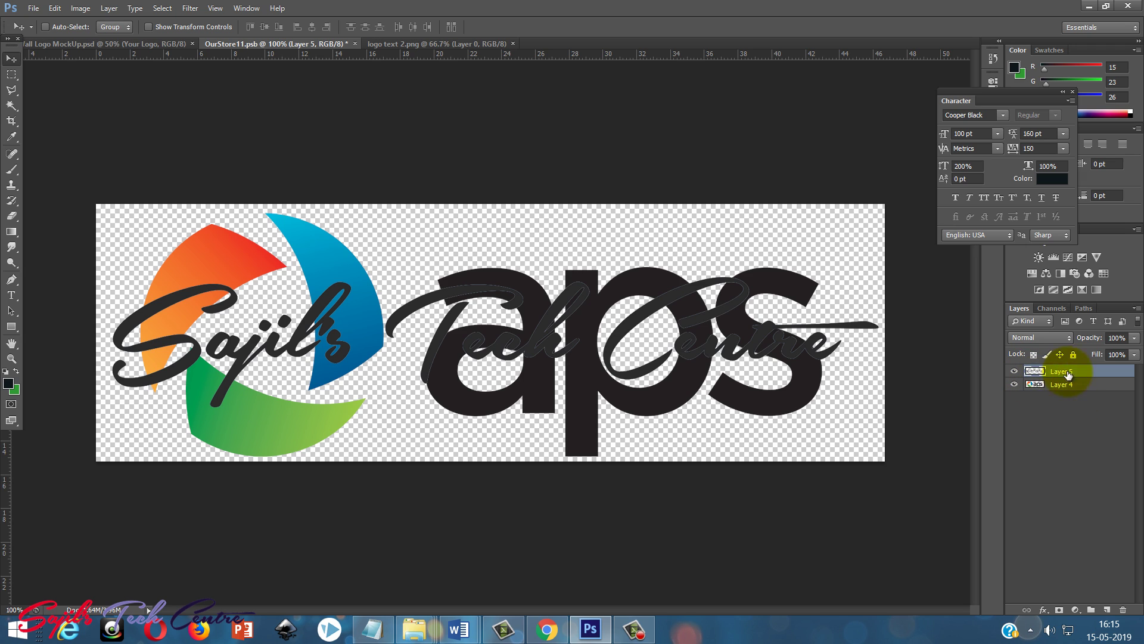
Hide the aps logo layer (Layer 4) and save OurStore11.psb on closing.
click(1058, 385)
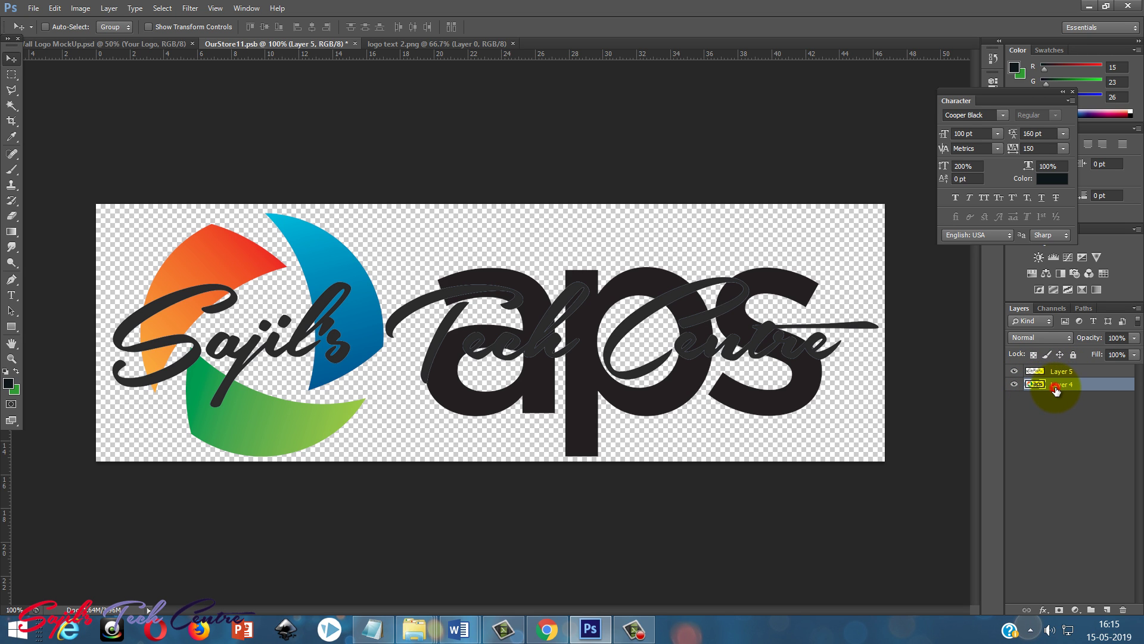
click(1014, 384)
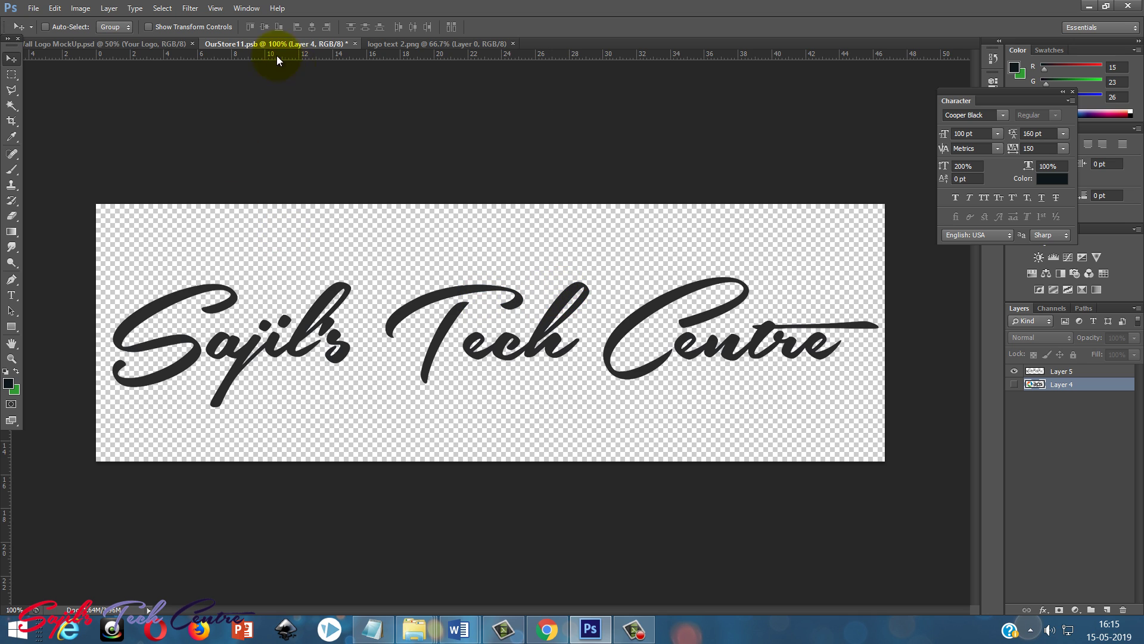
click(355, 44)
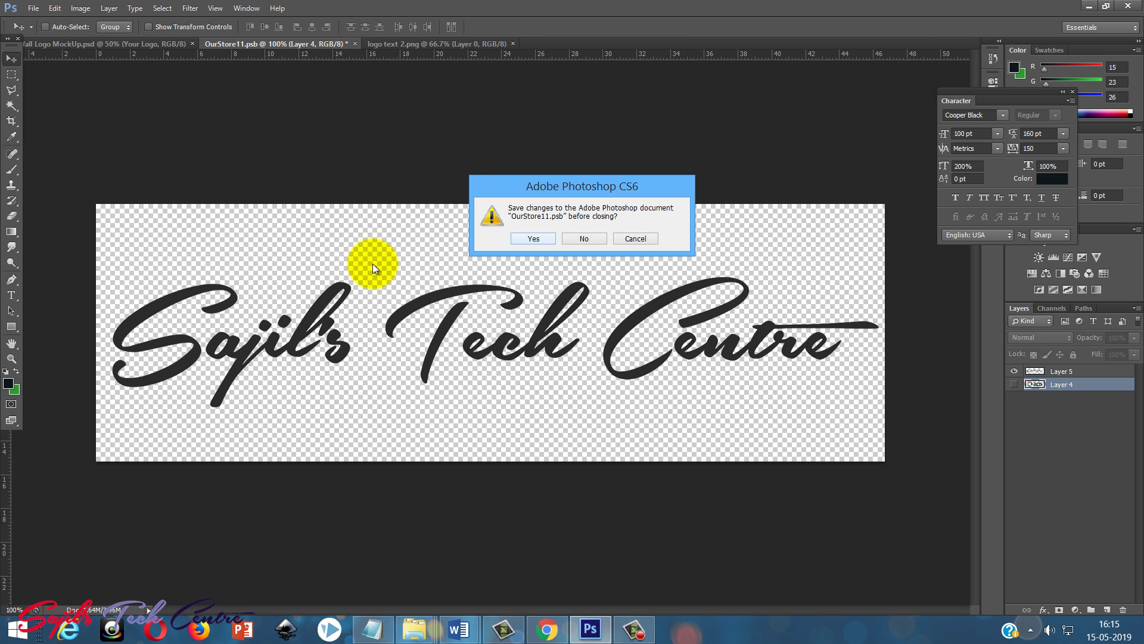
click(547, 242)
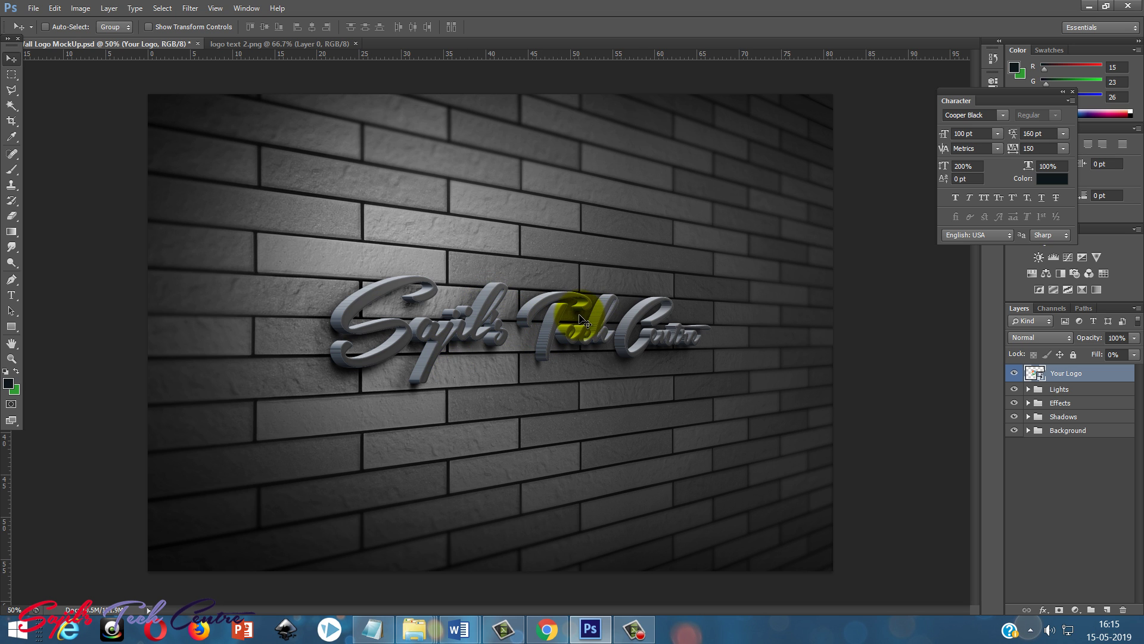
Fill the Sajil's Tech Centre script in logo text 2.png with green.
click(307, 44)
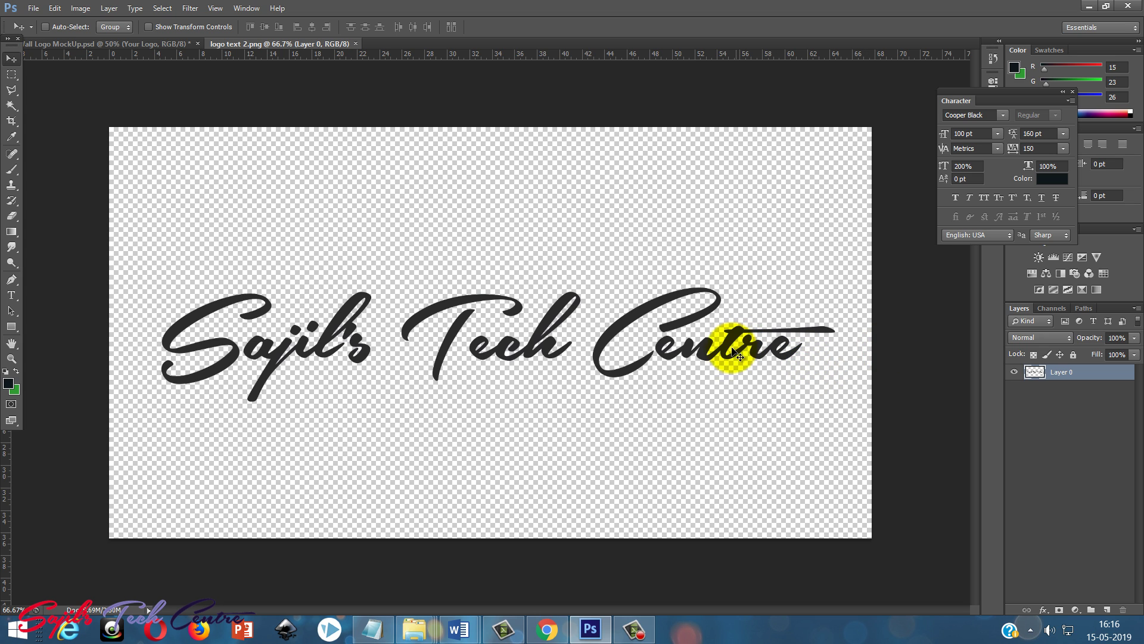
ctrl+click(1034, 374)
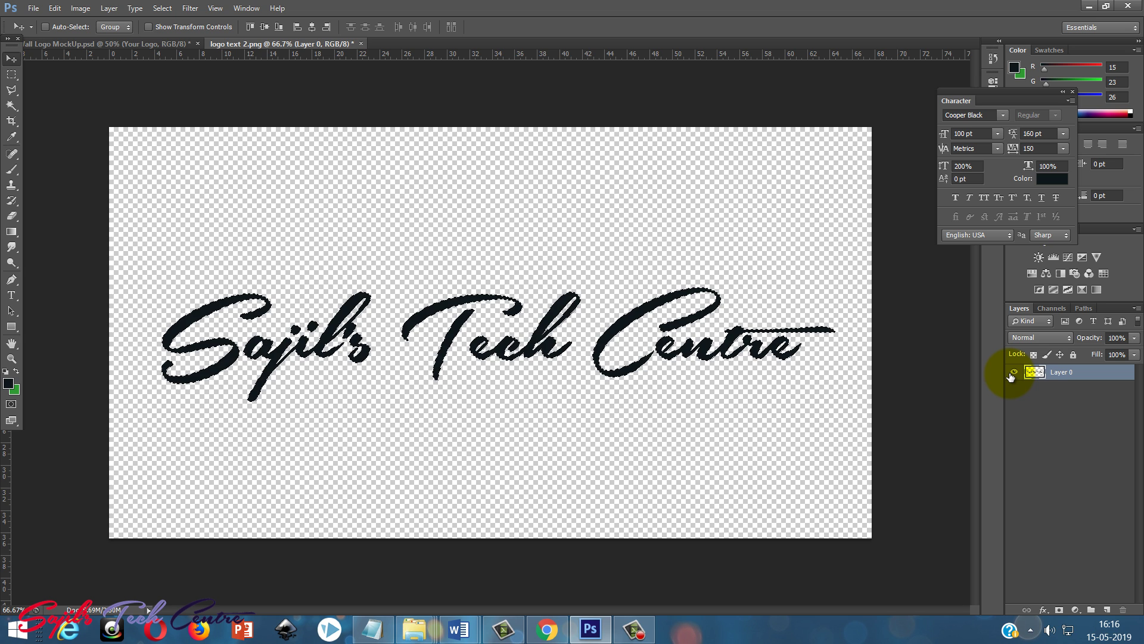
key(alt+Delete)
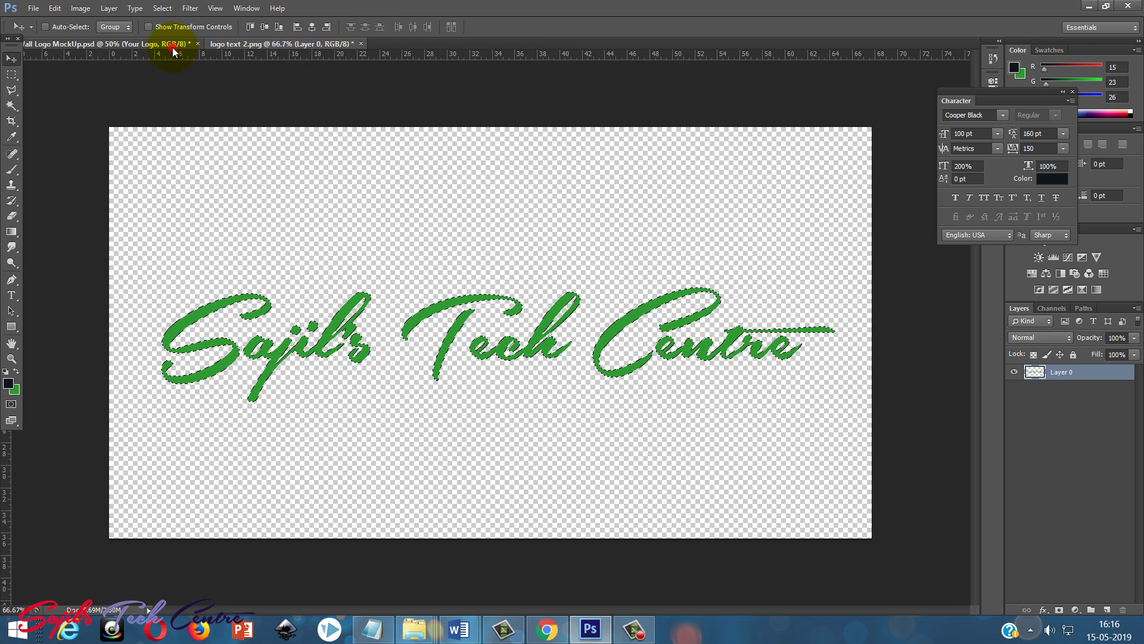
Reopen the wall mockup's Your Logo contents and select Layer 5.
click(99, 43)
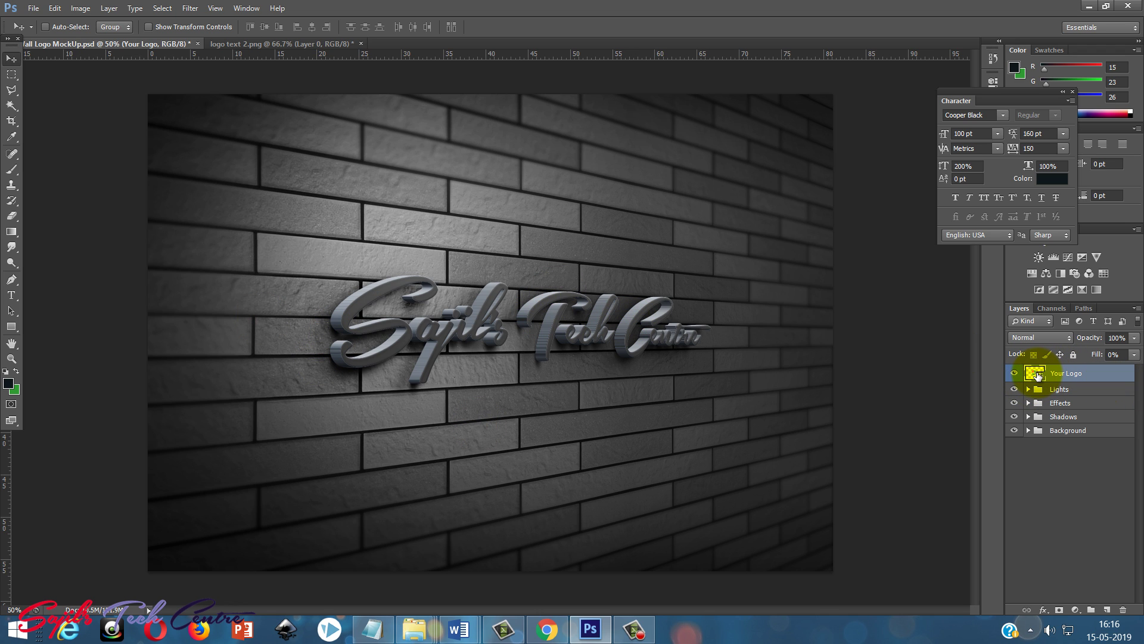
double_click(1035, 373)
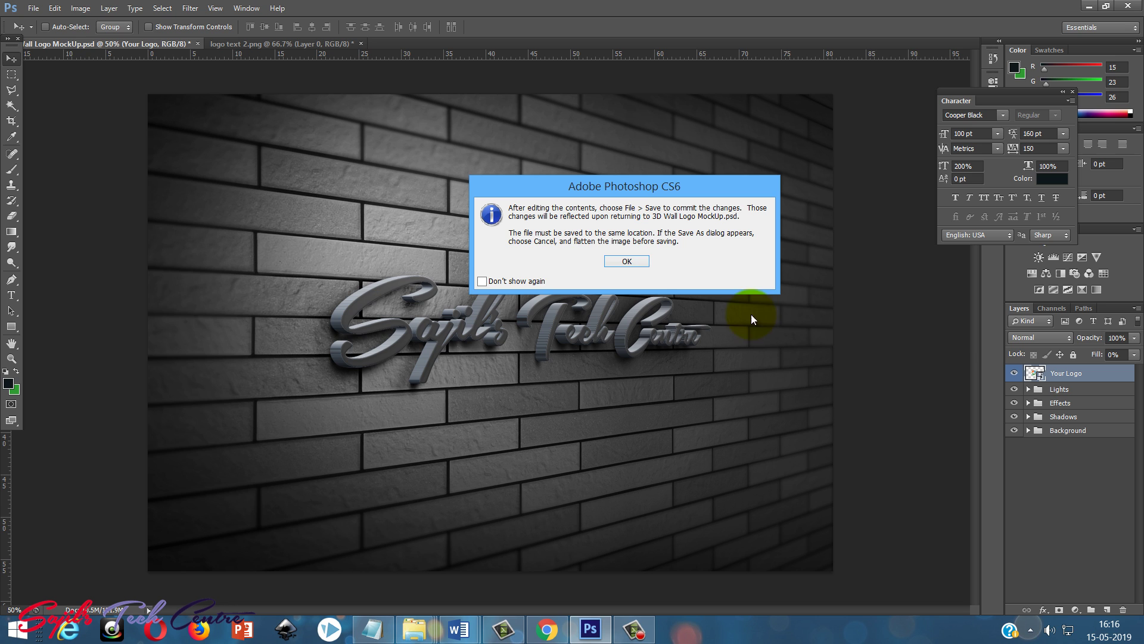
click(626, 262)
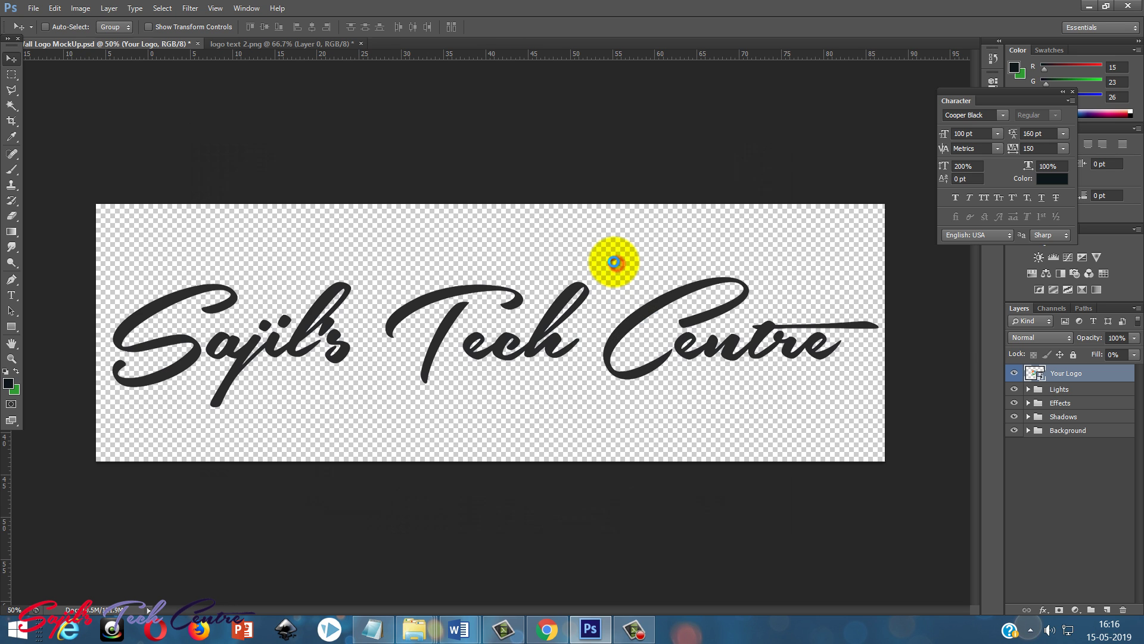
click(1060, 371)
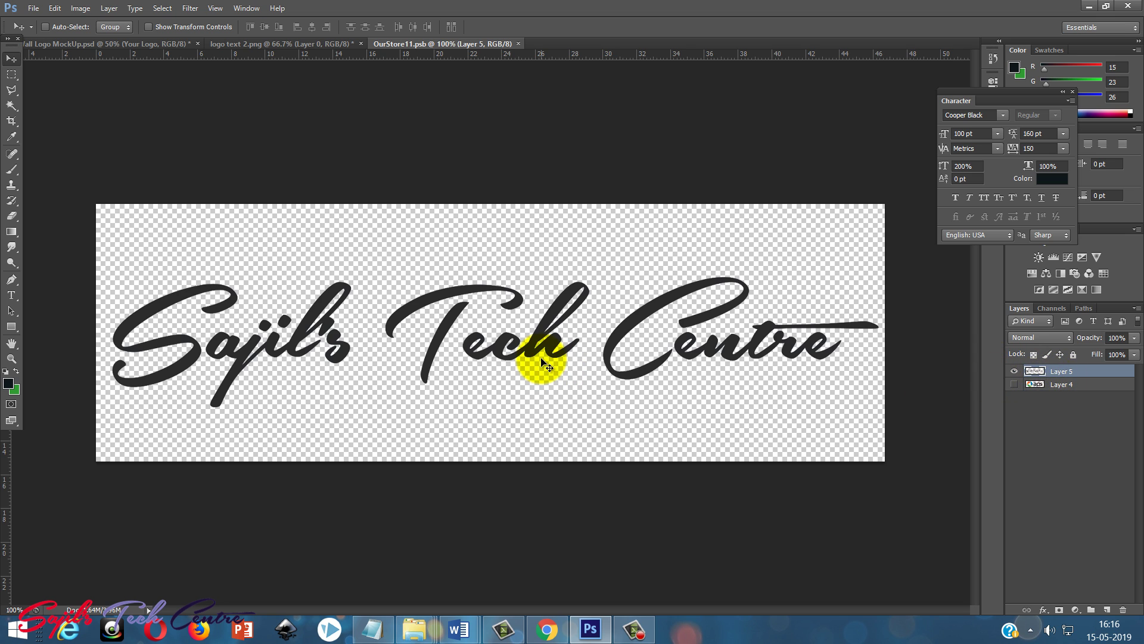
Fill Layer 5's script with green and save OurStore11.psb on closing.
ctrl+click(1034, 375)
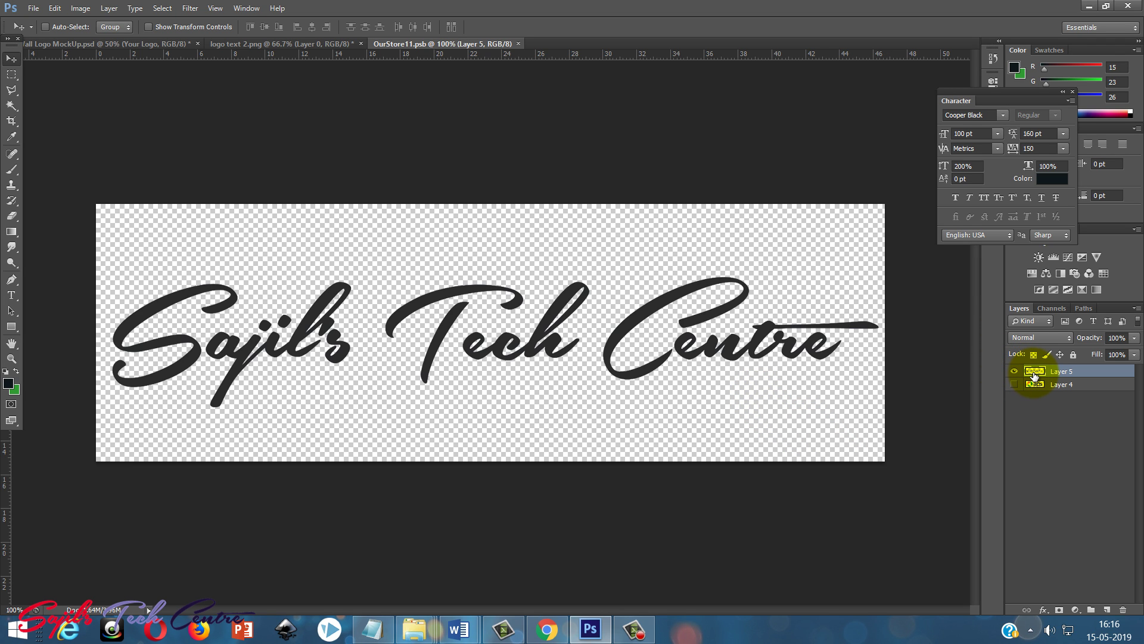
ctrl+click(1033, 379)
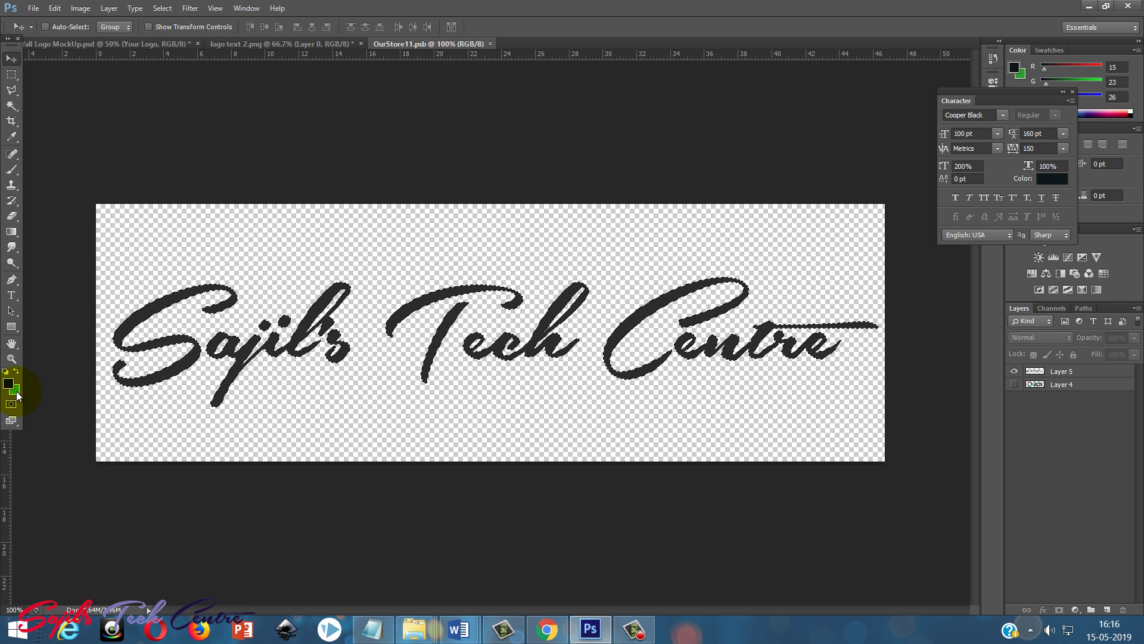
click(1060, 370)
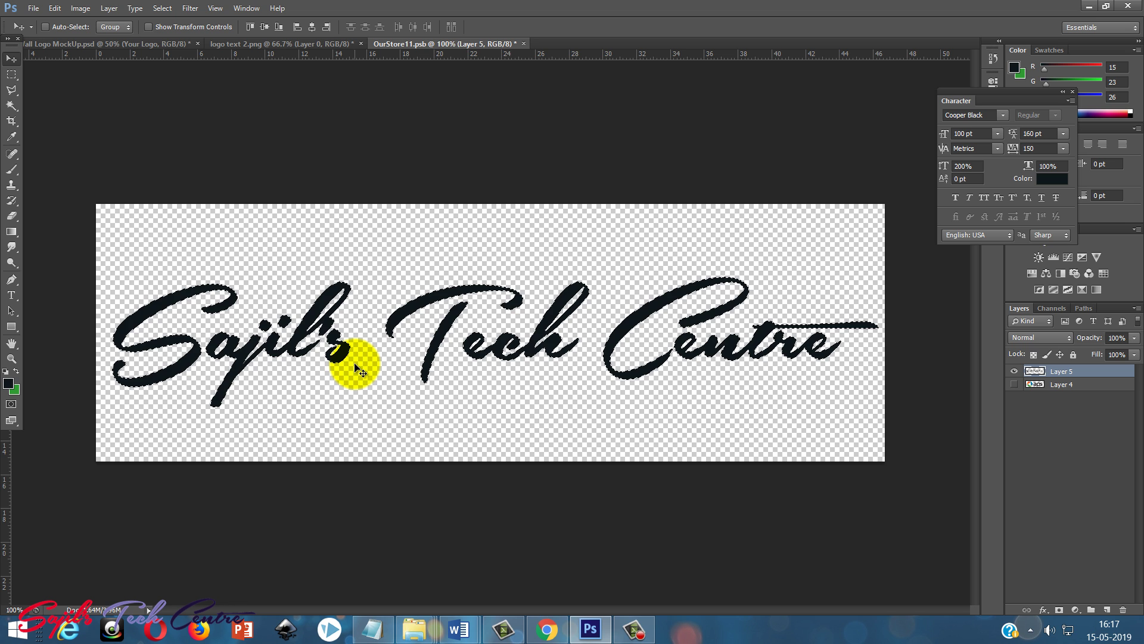
key(alt+Delete)
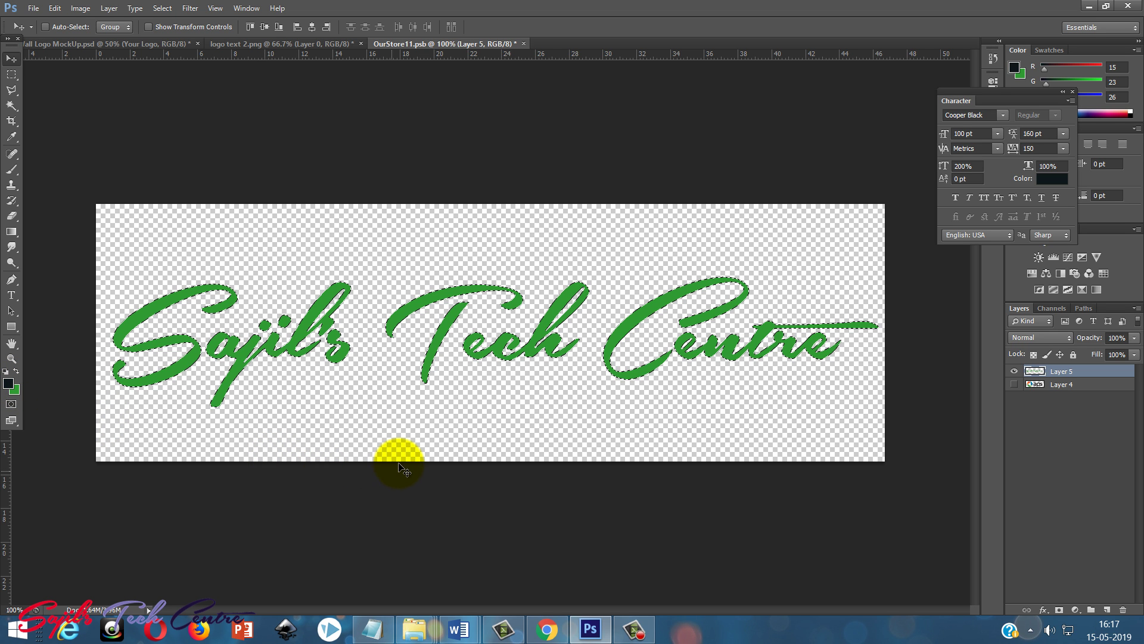
click(524, 44)
click(540, 237)
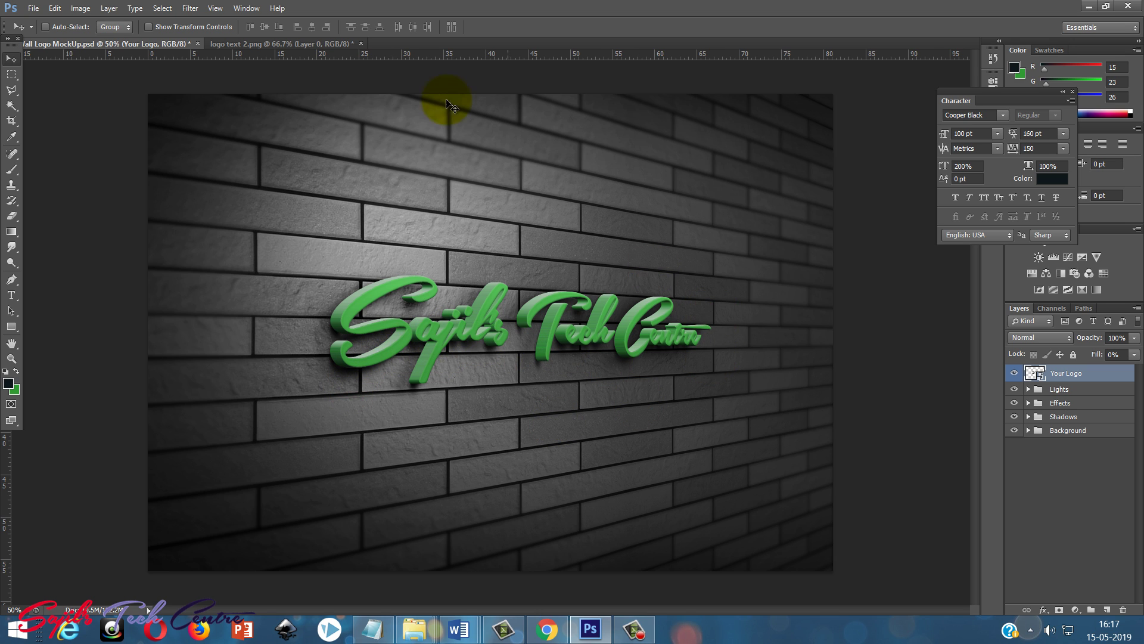
Hide the green script layer in logo text 2.png and clear the selection.
click(291, 46)
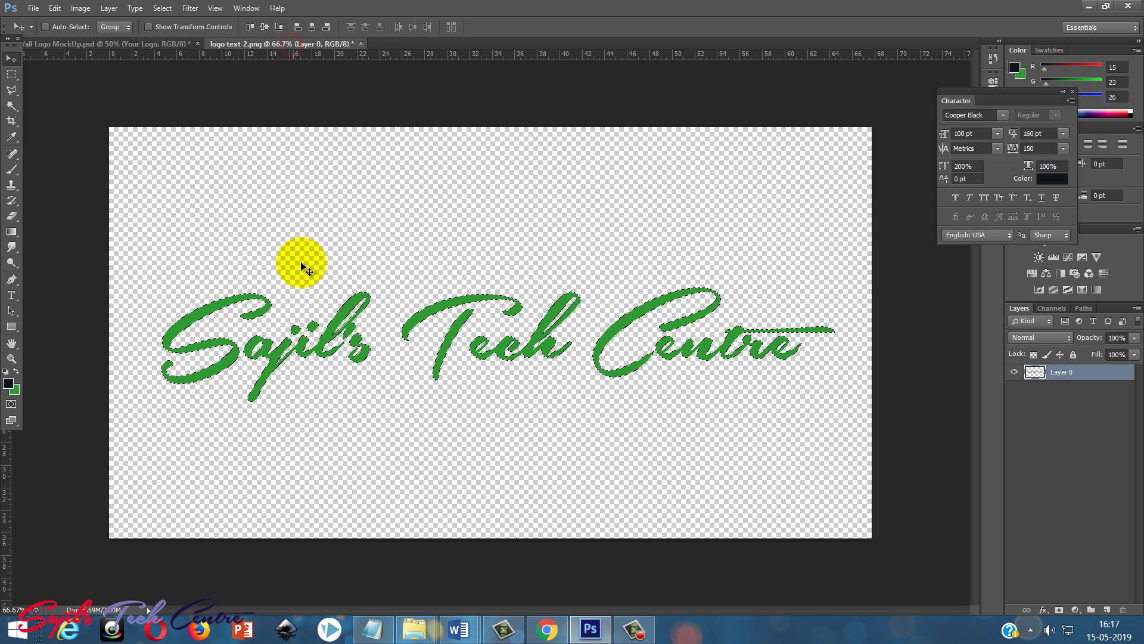
click(1014, 373)
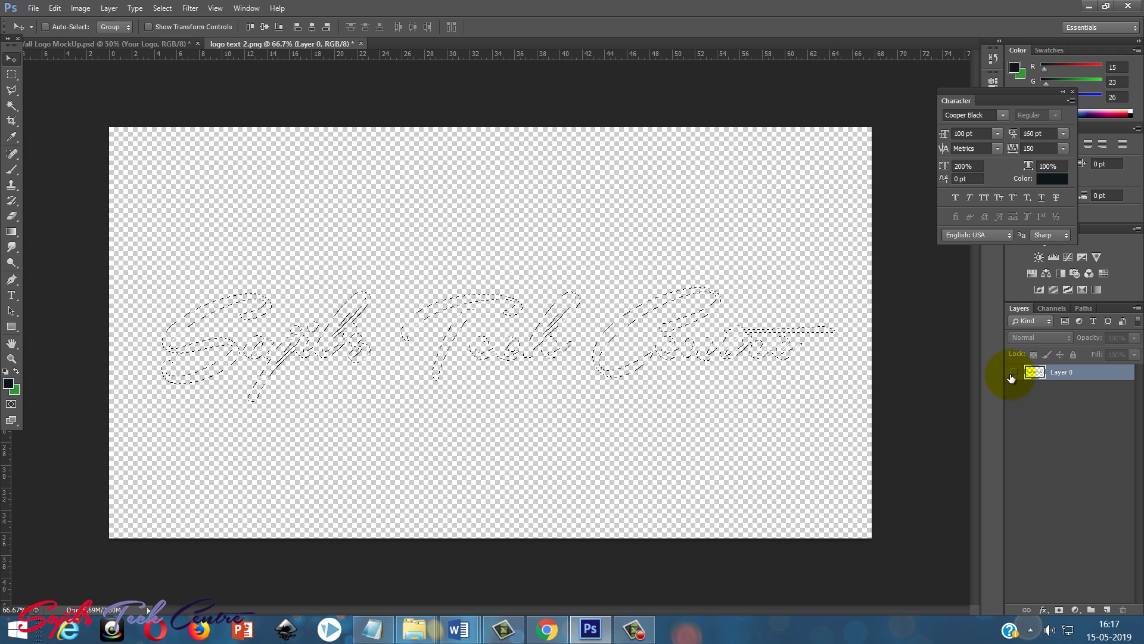
key(ctrl+d)
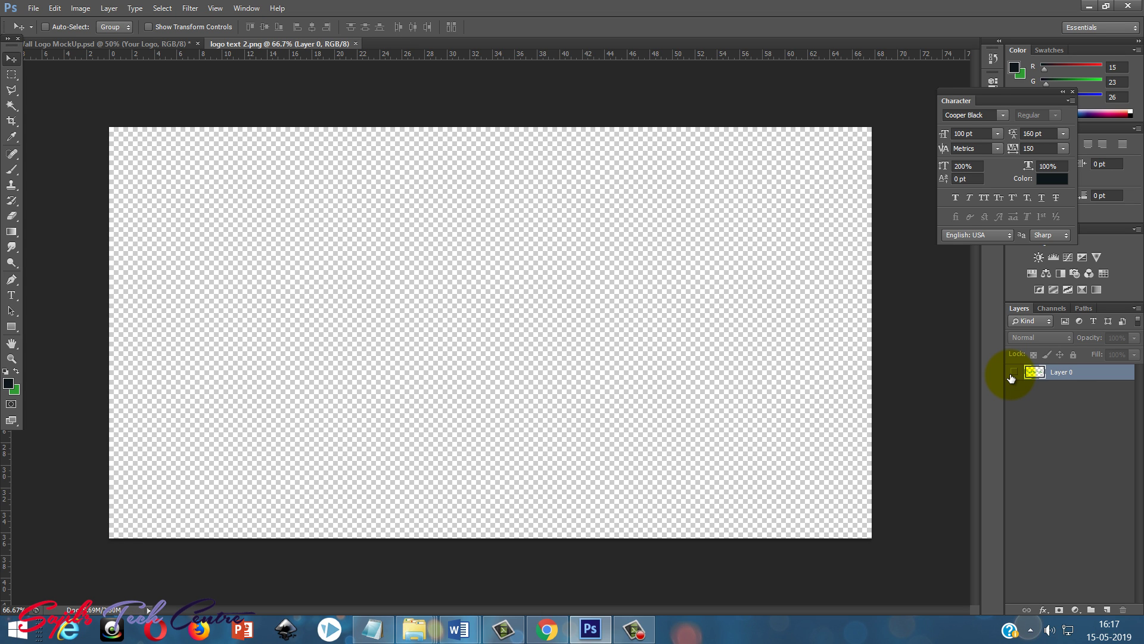
Add SAJIL'S TECH CENTRE as Cooper Black text, centred on the canvas.
click(14, 295)
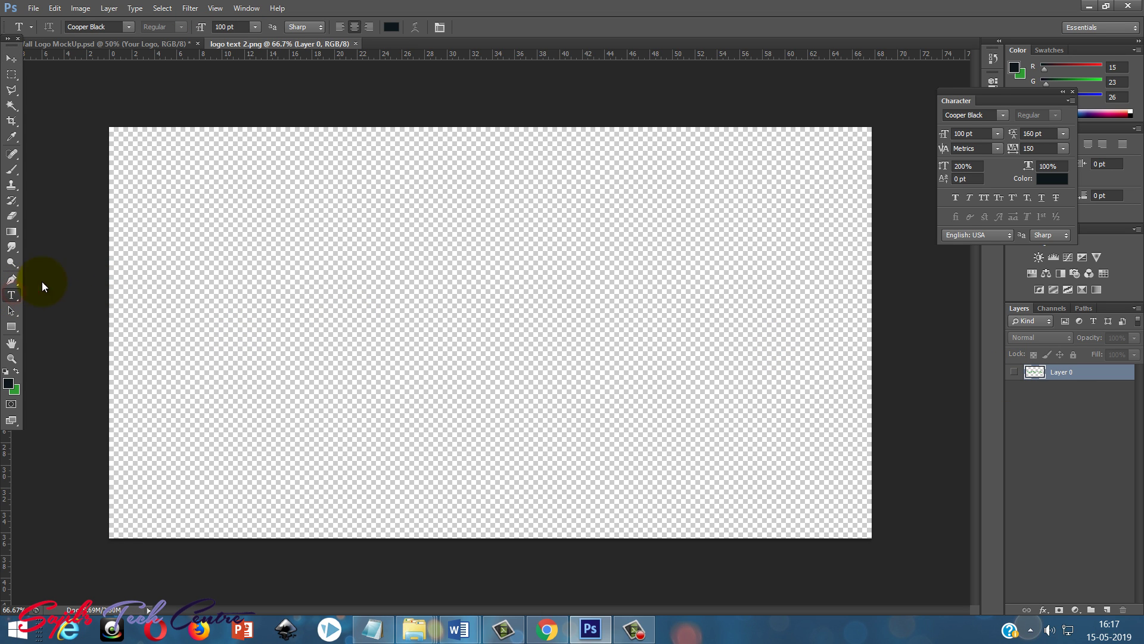
click(197, 282)
key(ctrl+v)
key(v)
drag(343, 268, 626, 332)
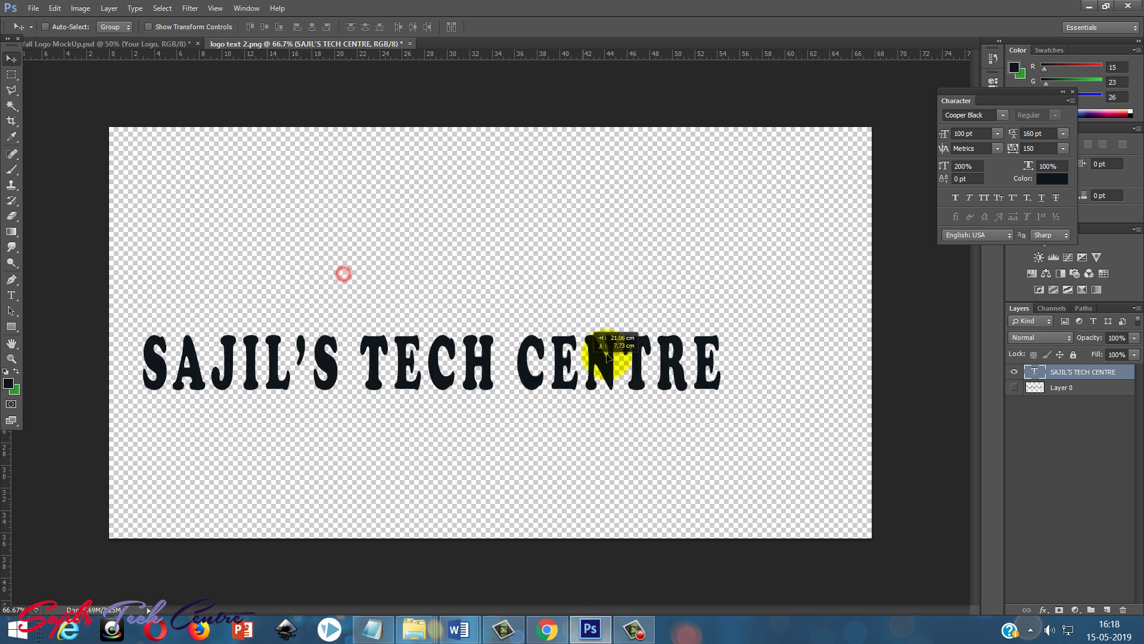
Set the text to 125 pt and colour it cyan.
key(t)
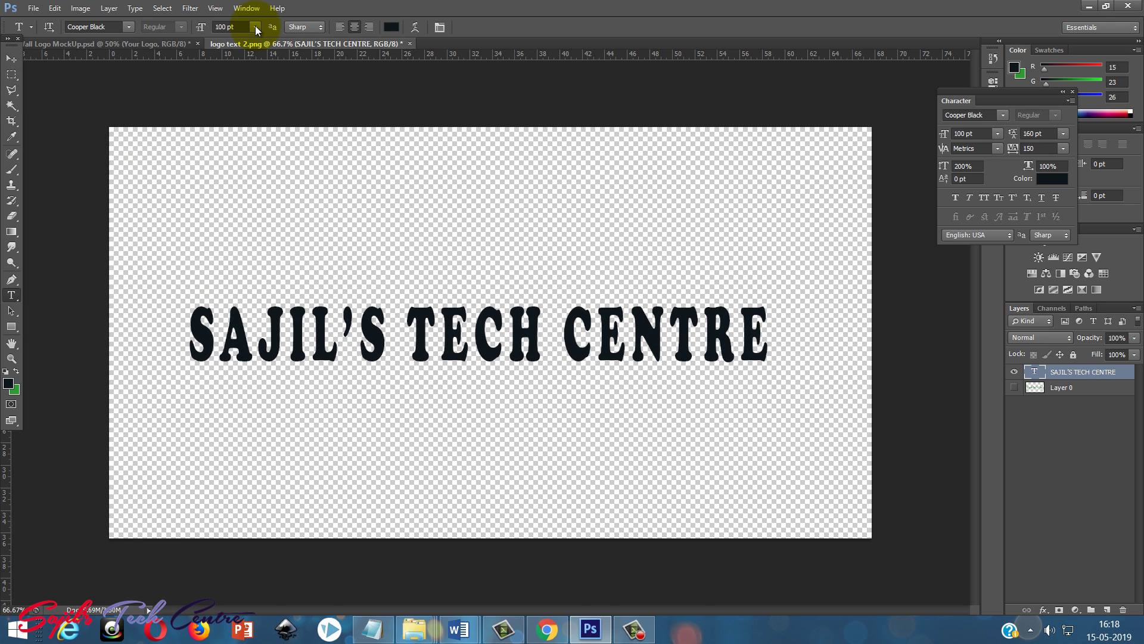
click(256, 29)
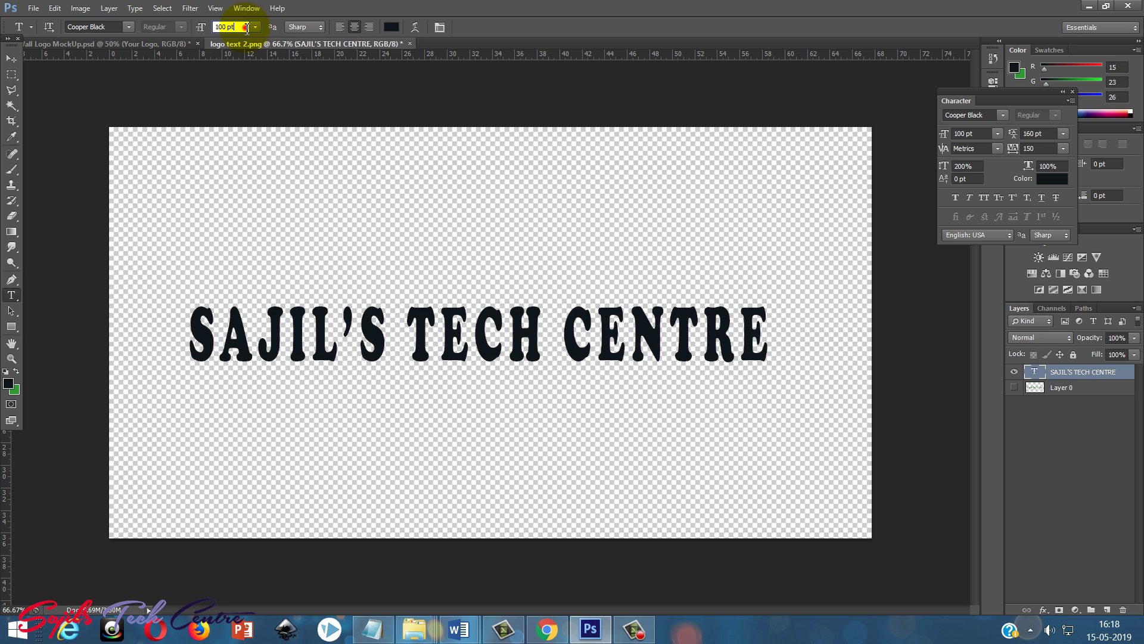
text(125)
key(Return)
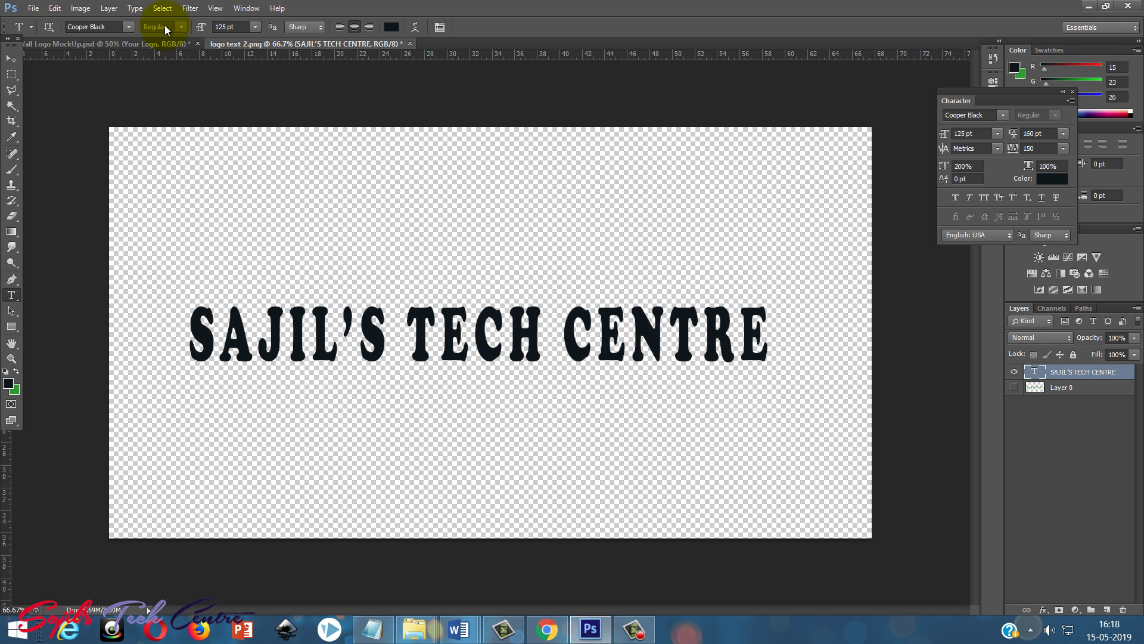
click(12, 295)
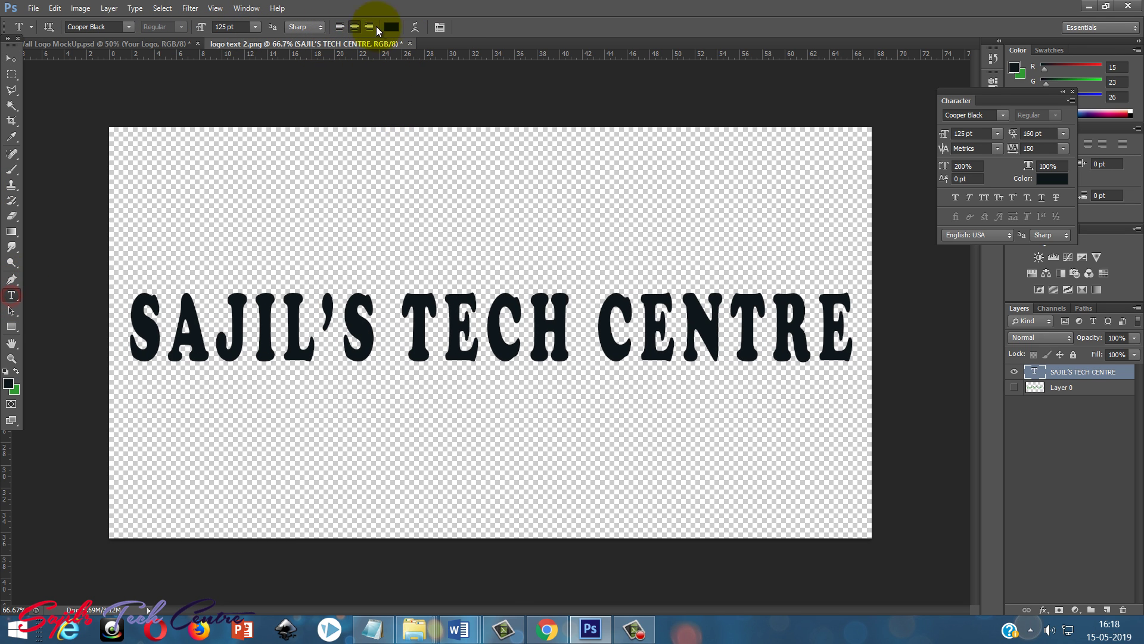
click(392, 27)
click(387, 300)
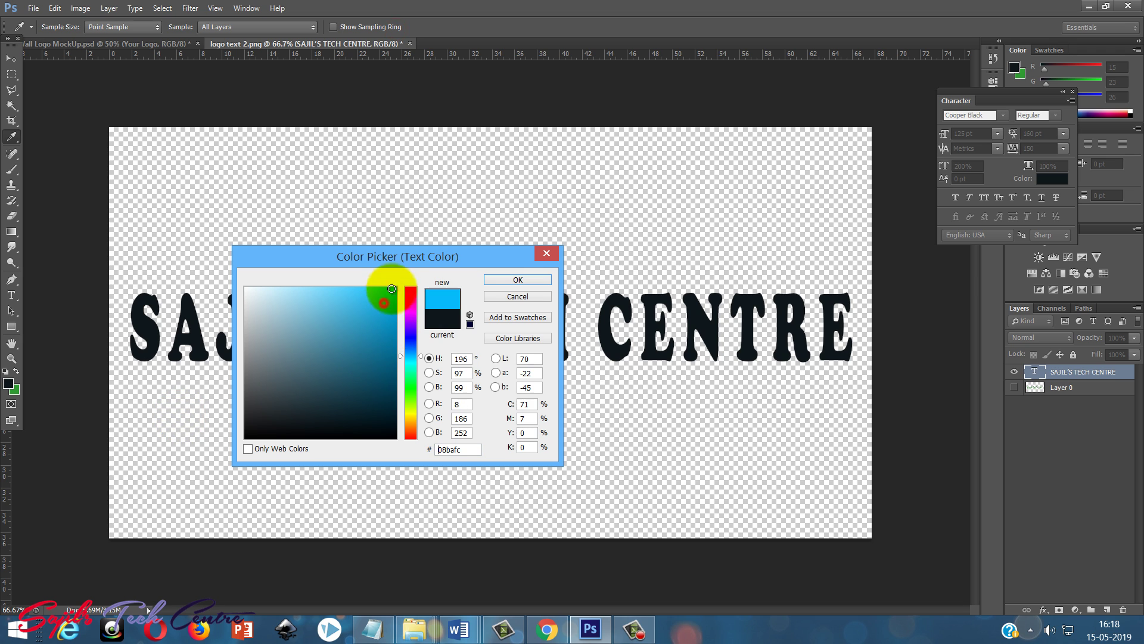
drag(391, 290, 394, 287)
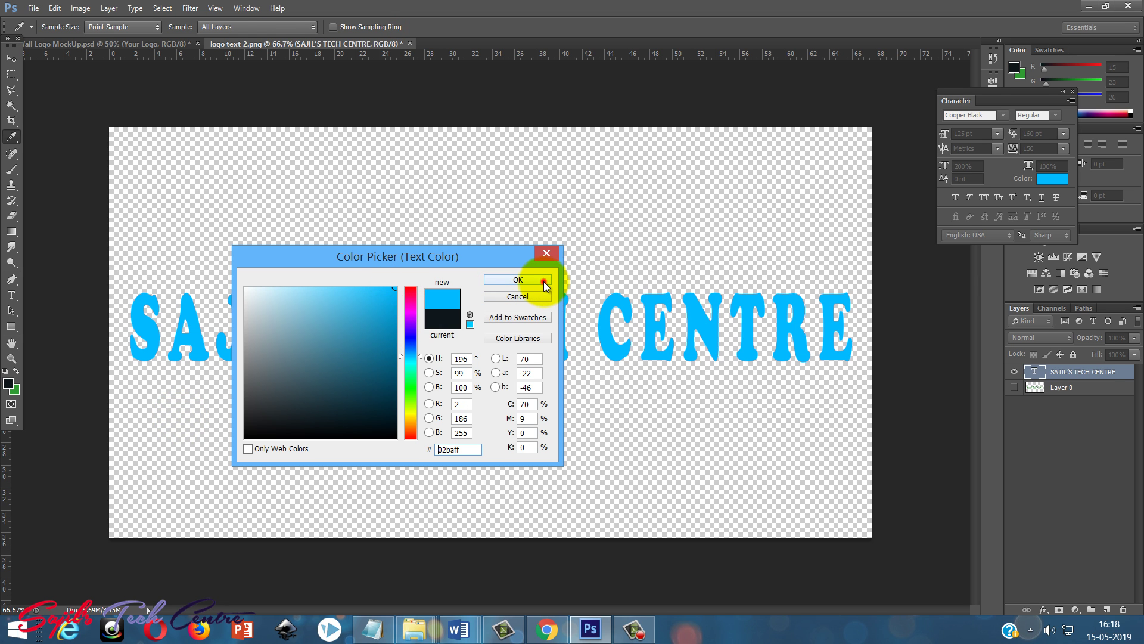
click(544, 281)
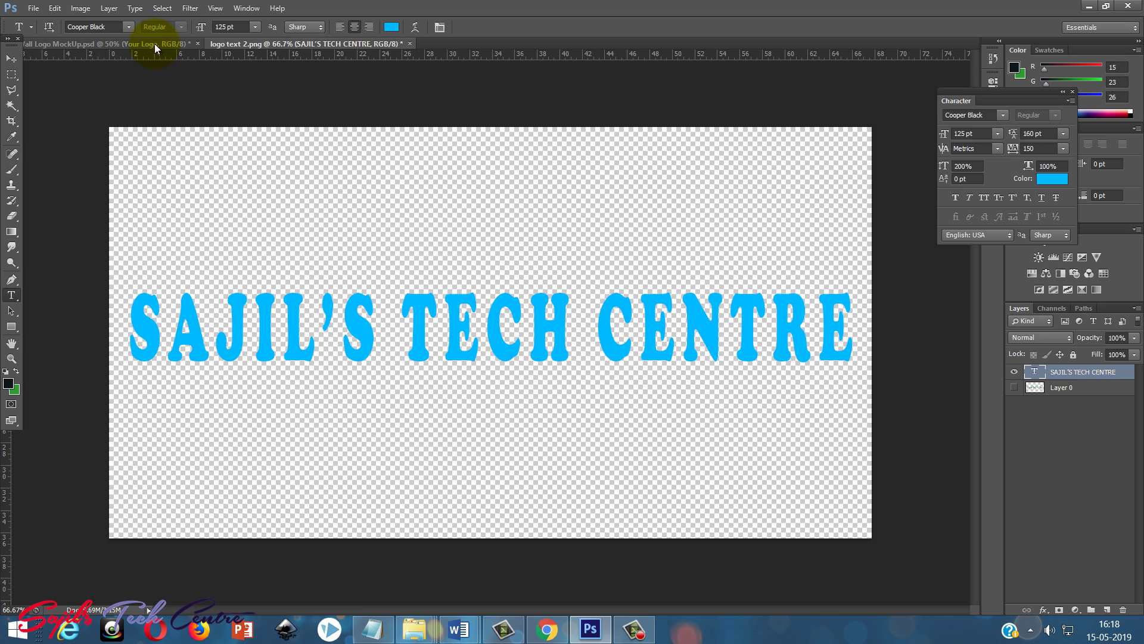
Copy the cyan SAJIL'S TECH CENTRE text layer into OurStore11.psb.
drag(304, 44, 661, 203)
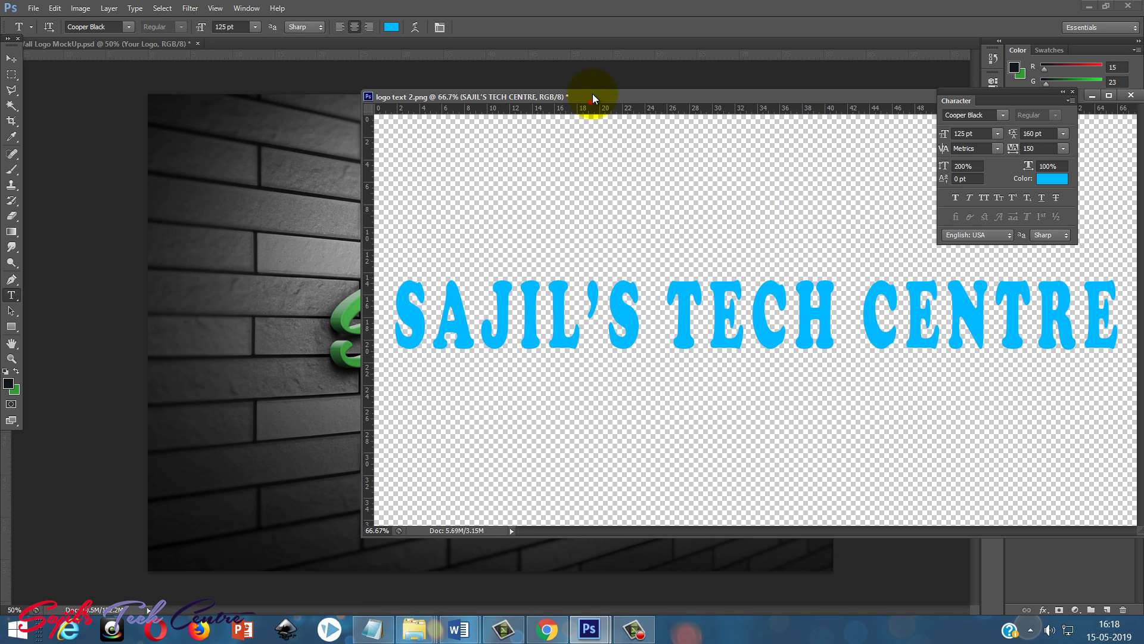
drag(594, 96, 604, 49)
click(171, 50)
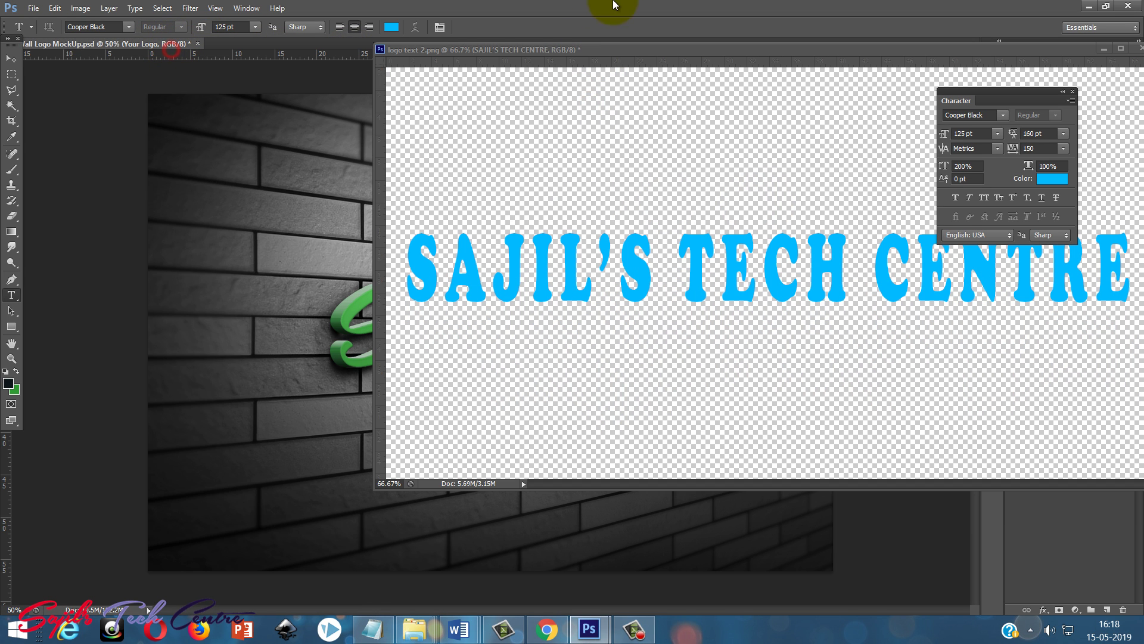
drag(789, 52, 474, 54)
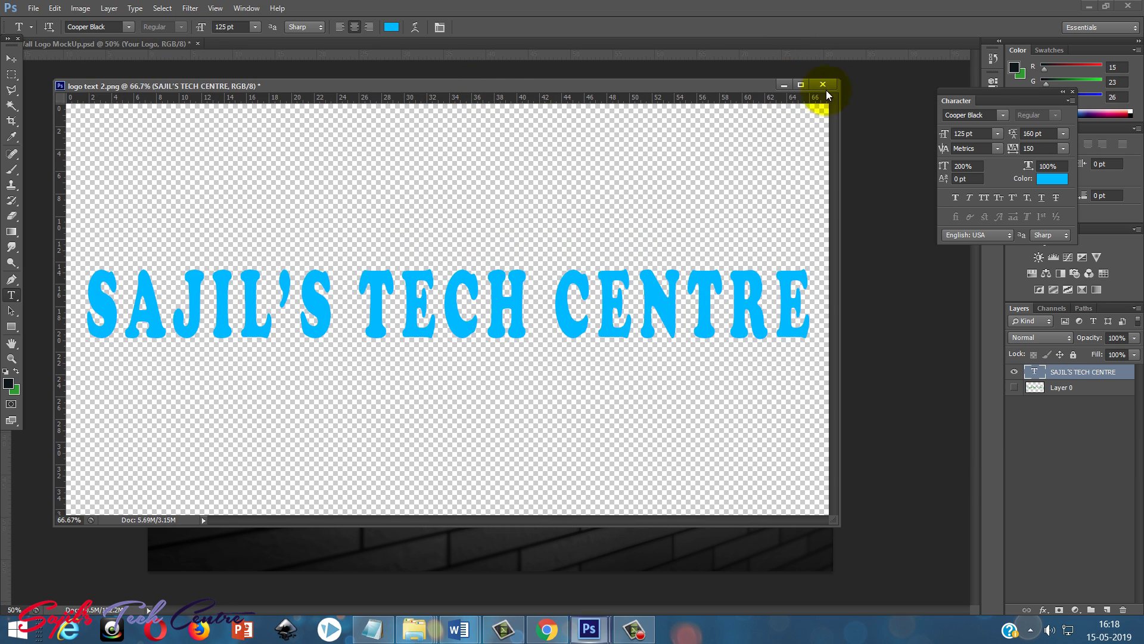
mouse_move(727, 53)
mouse_down()
mouse_move(792, 59)
mouse_move(695, 59)
mouse_up()
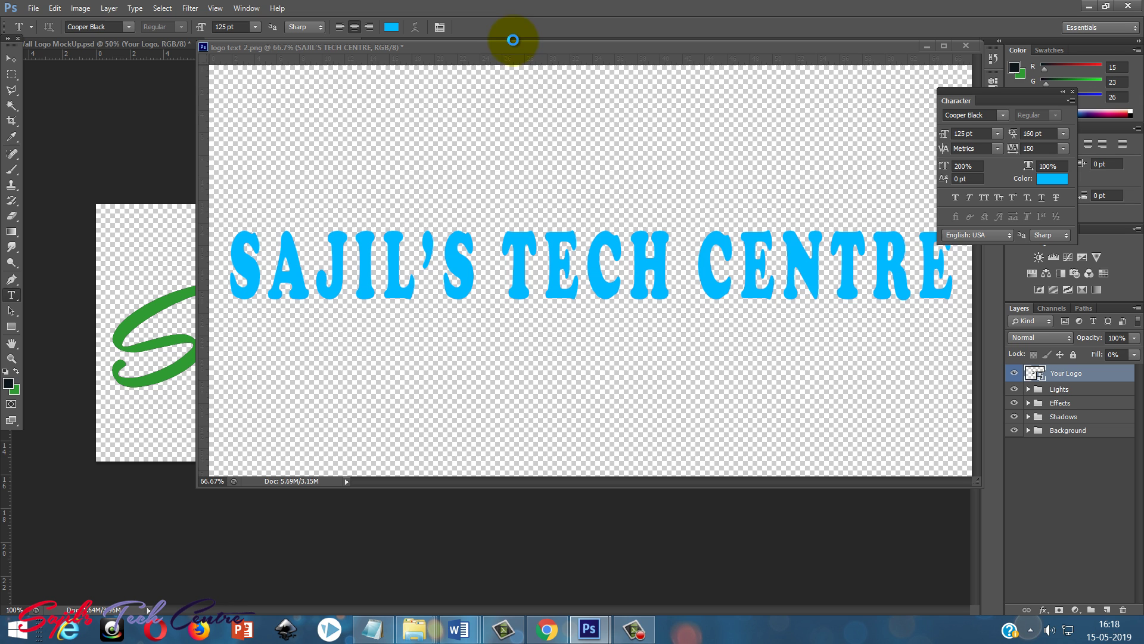
click(499, 56)
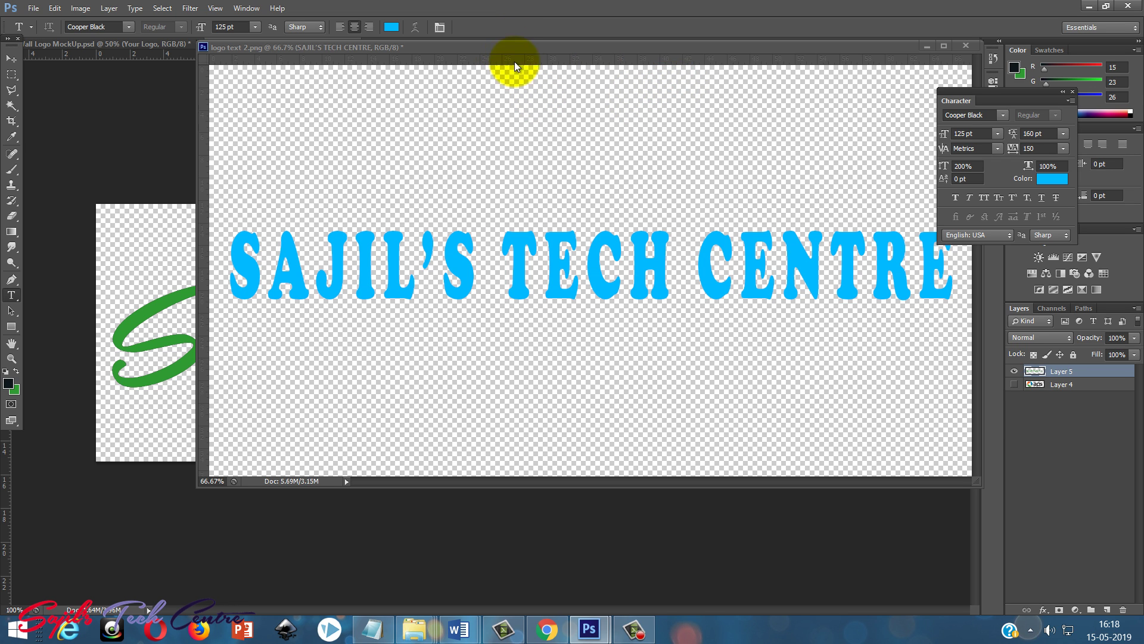
drag(500, 47, 644, 74)
key(v)
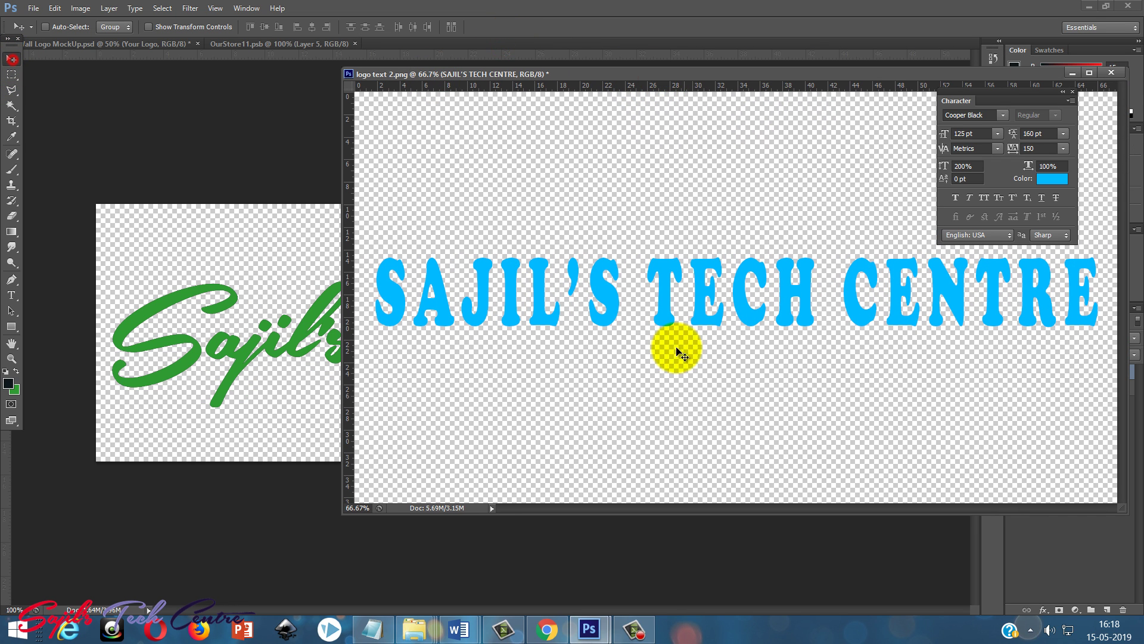
drag(662, 296, 321, 329)
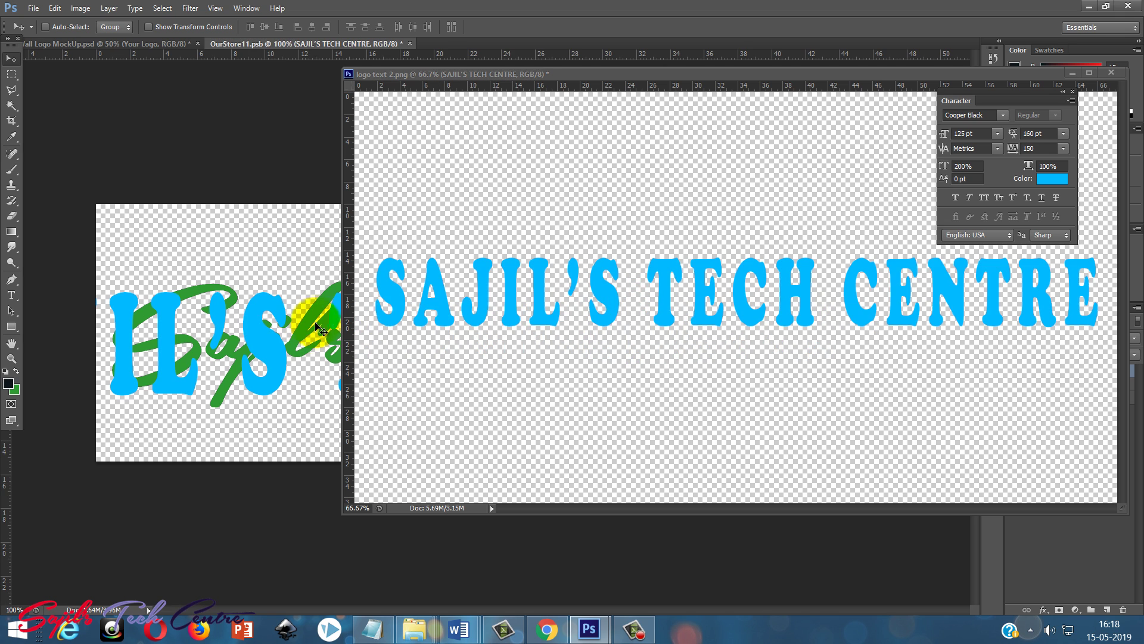
drag(536, 72, 546, 41)
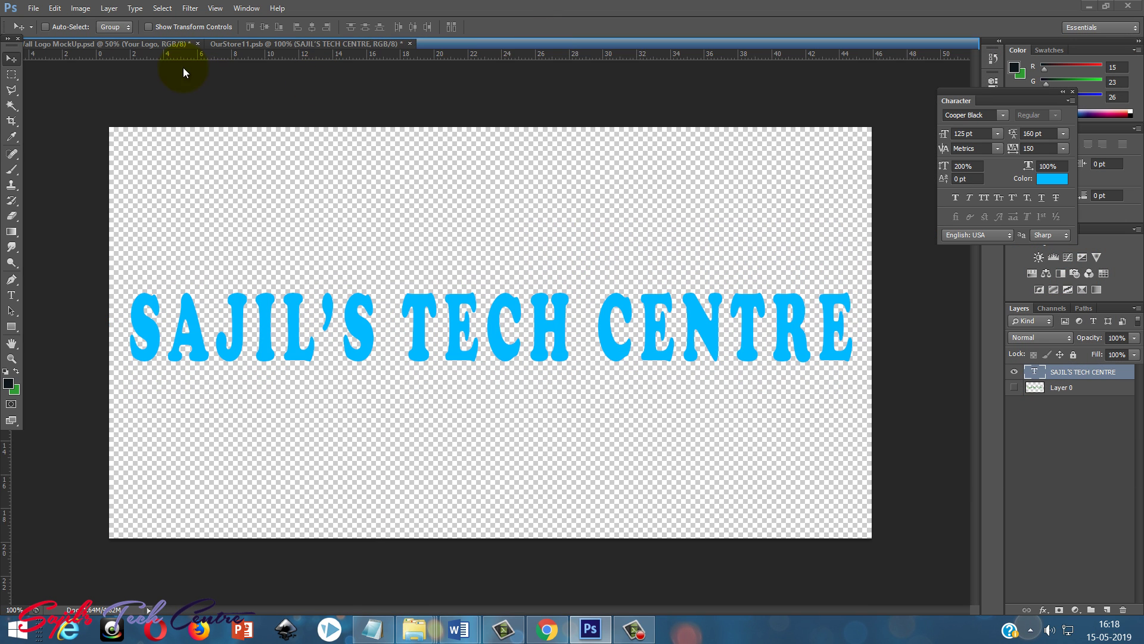
Resize the cyan text to 90 pt and position it to fit the canvas.
click(251, 44)
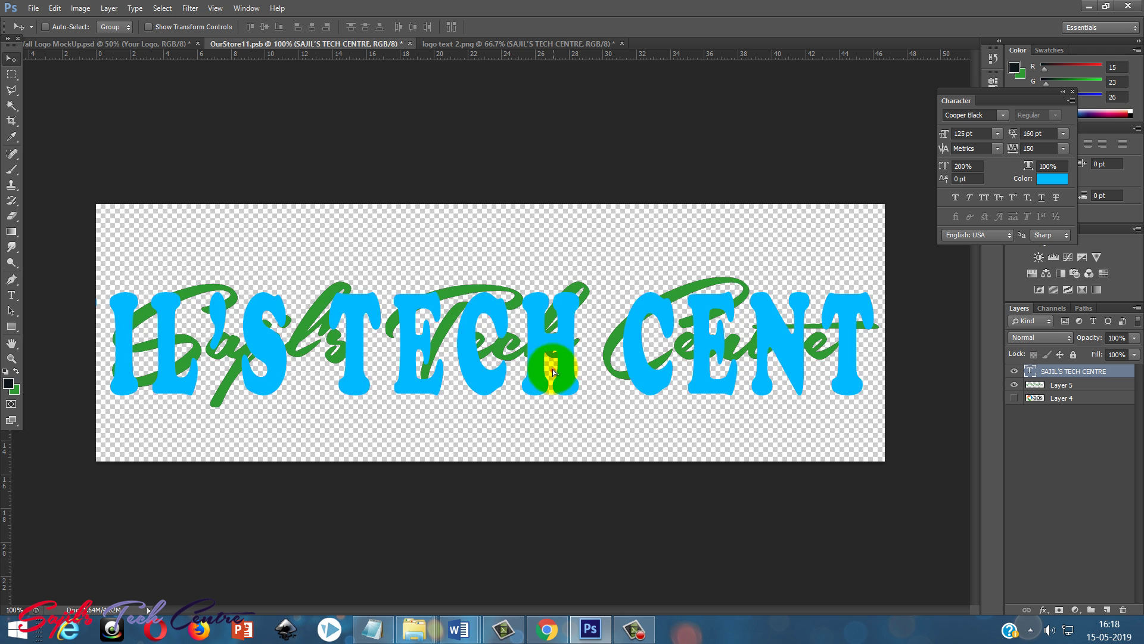
mouse_move(555, 367)
mouse_down()
mouse_move(519, 372)
mouse_move(653, 322)
mouse_up()
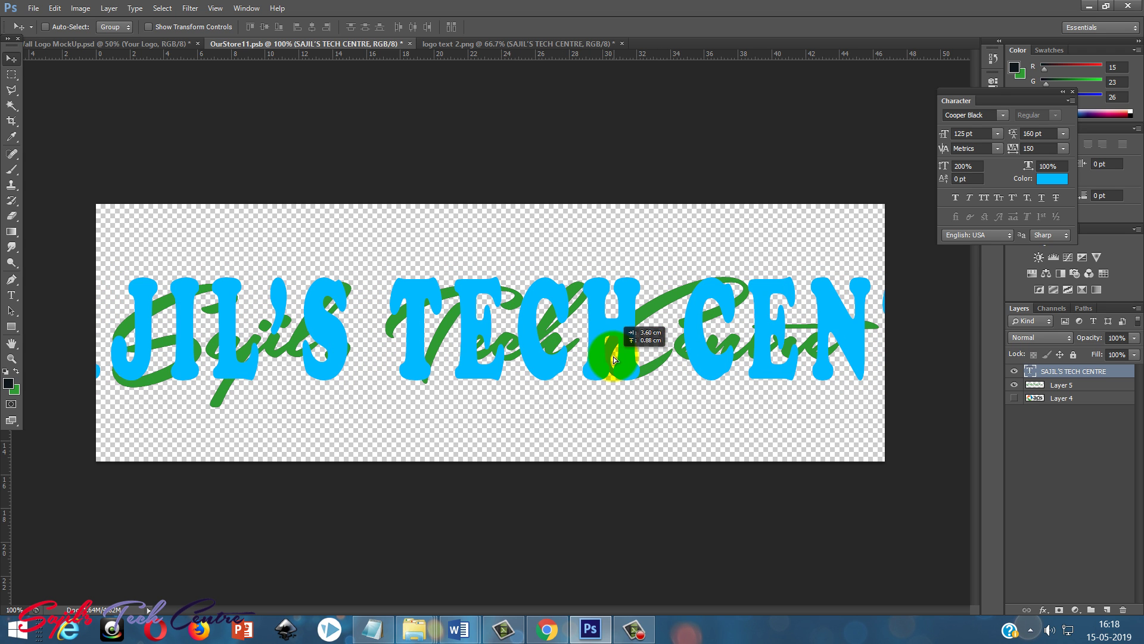
click(12, 297)
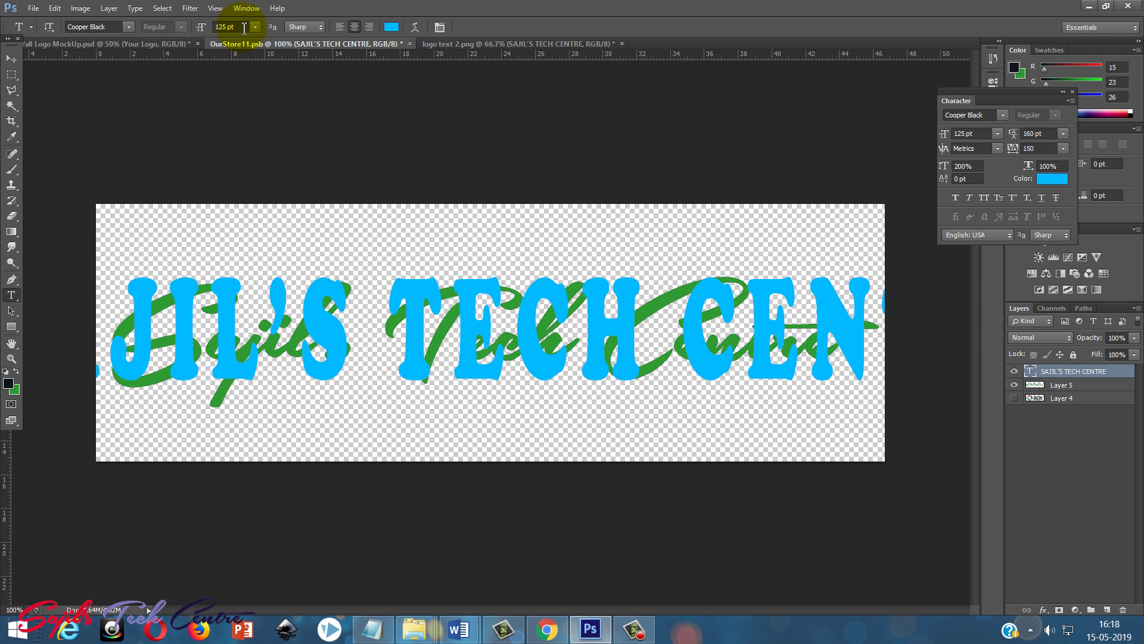
click(255, 28)
click(228, 28)
text(90)
key(Return)
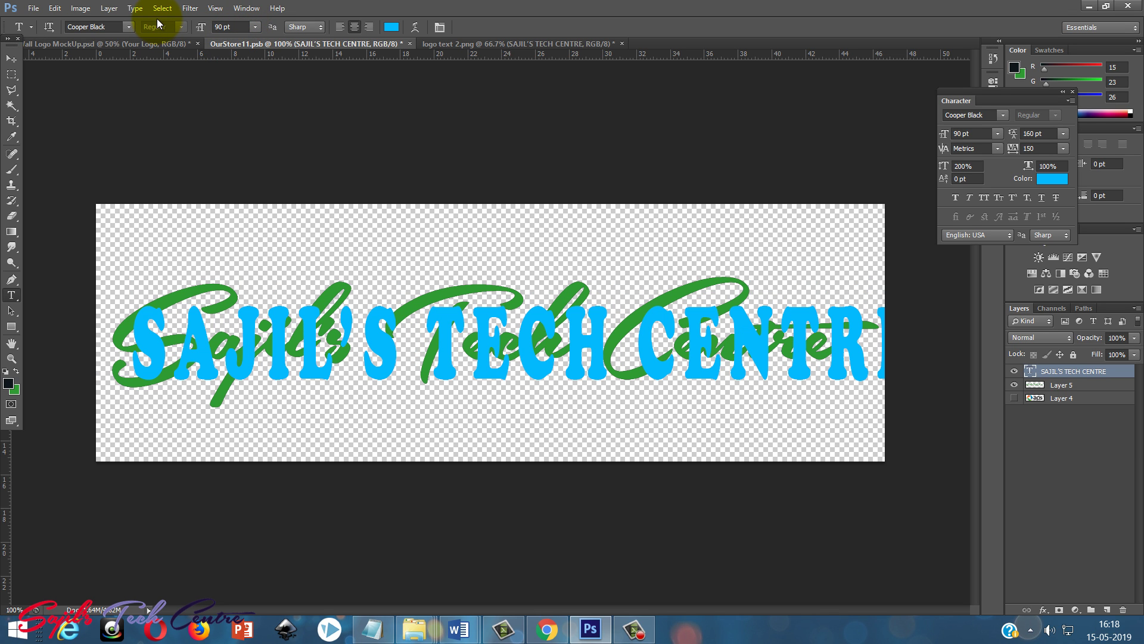
click(11, 59)
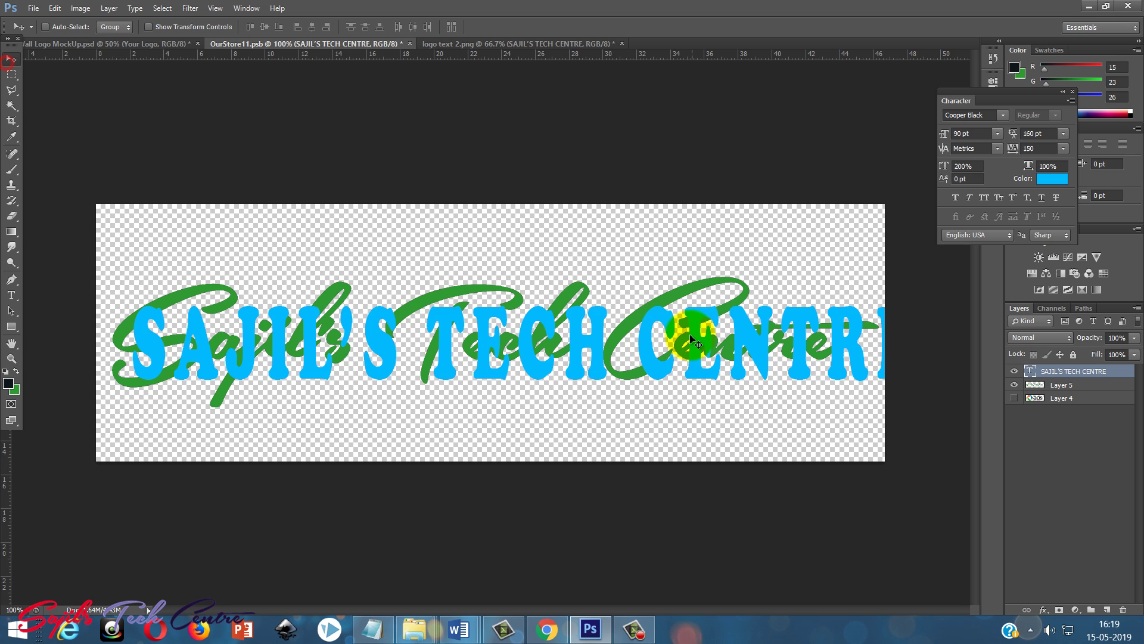
drag(693, 338, 679, 331)
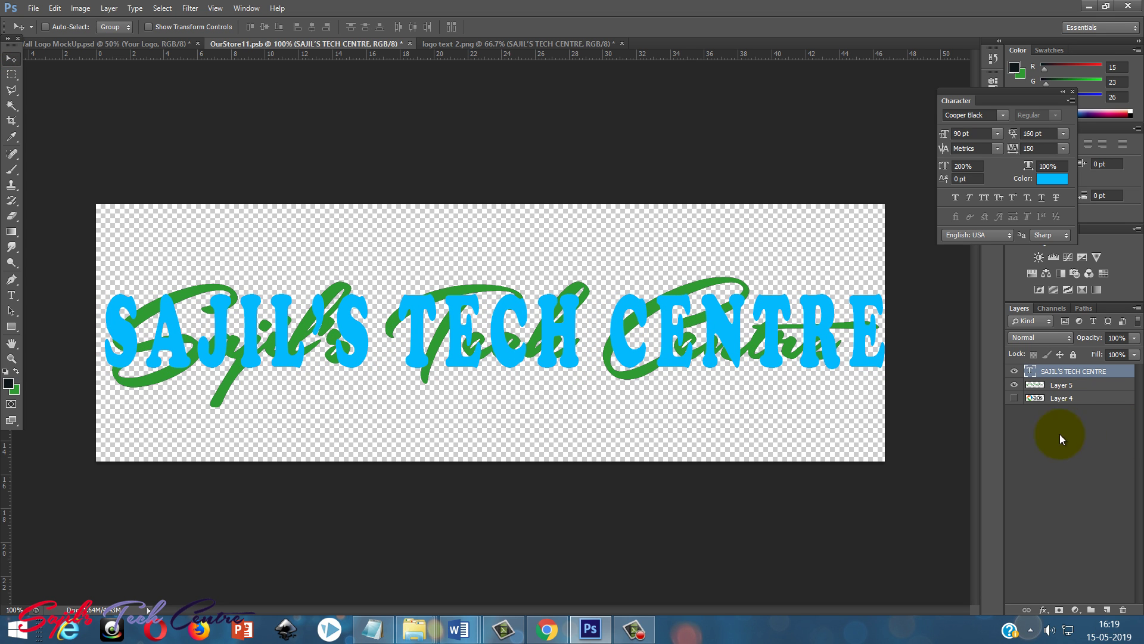
Hide the green script Layer 5, then save and close OurStore11.psb.
click(1016, 385)
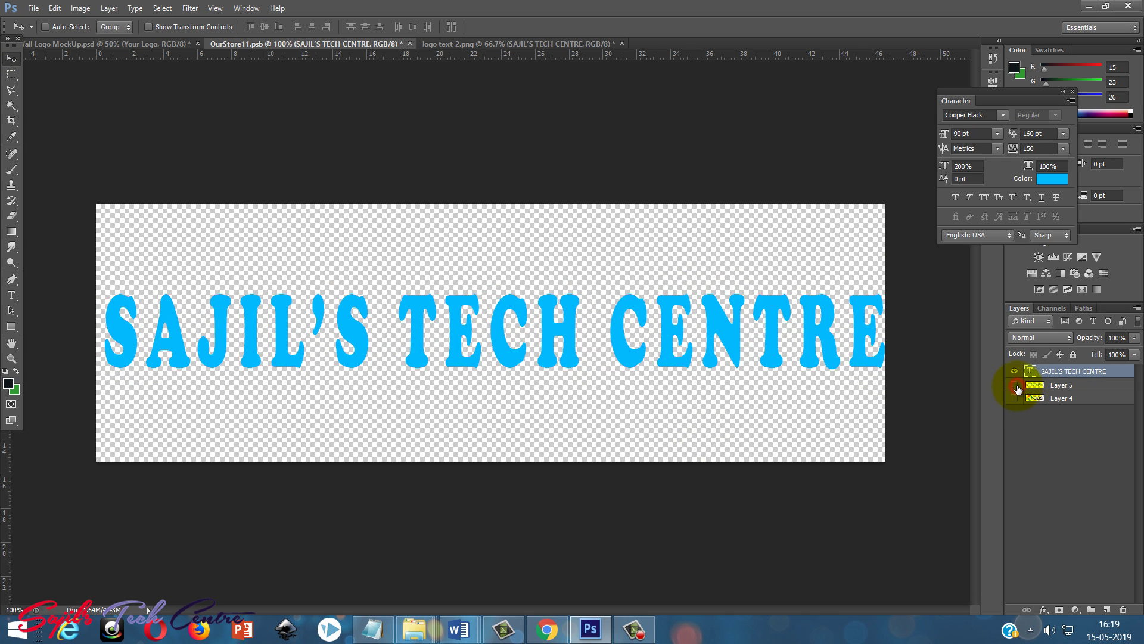
click(408, 43)
click(543, 234)
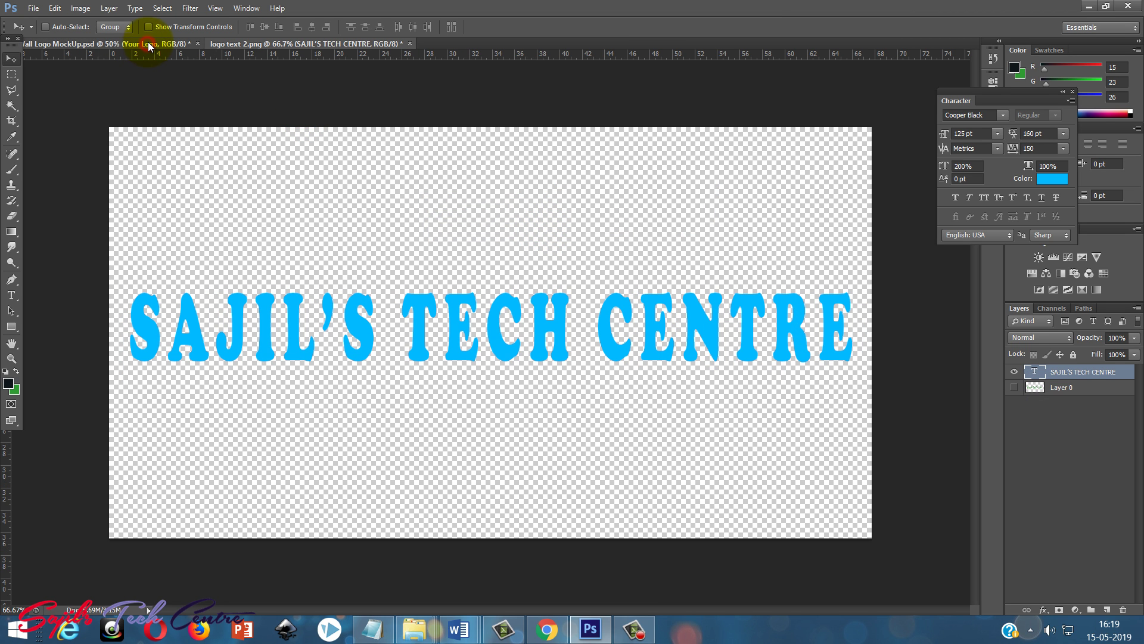
Open Logo-Text-3D.psd from the PSD MOCKUPS folder via File > Open.
click(147, 43)
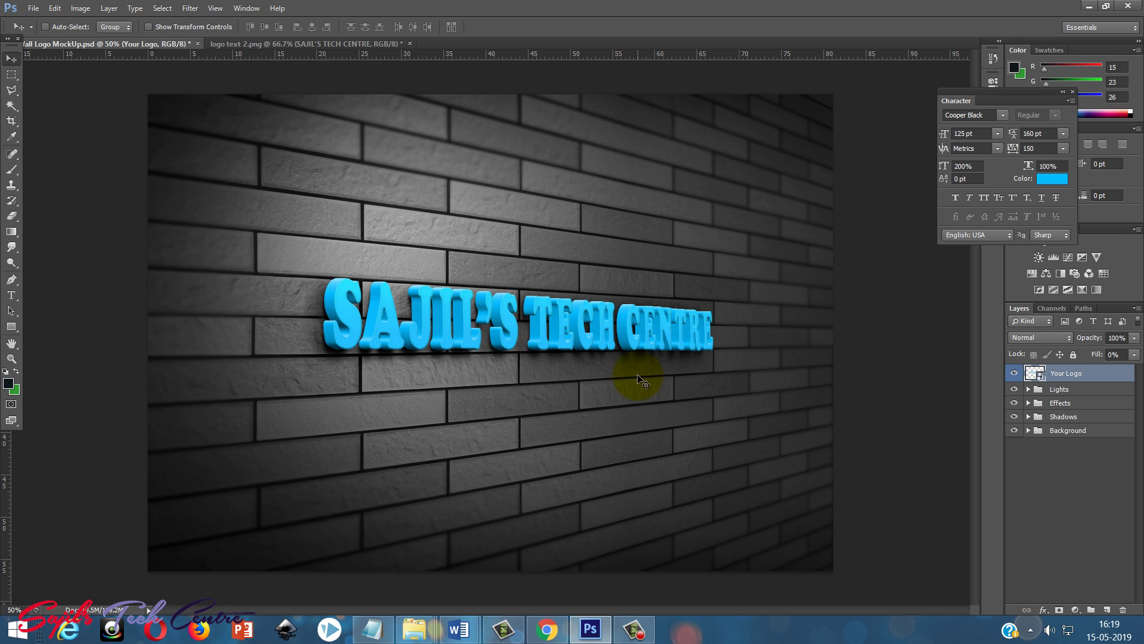
click(34, 8)
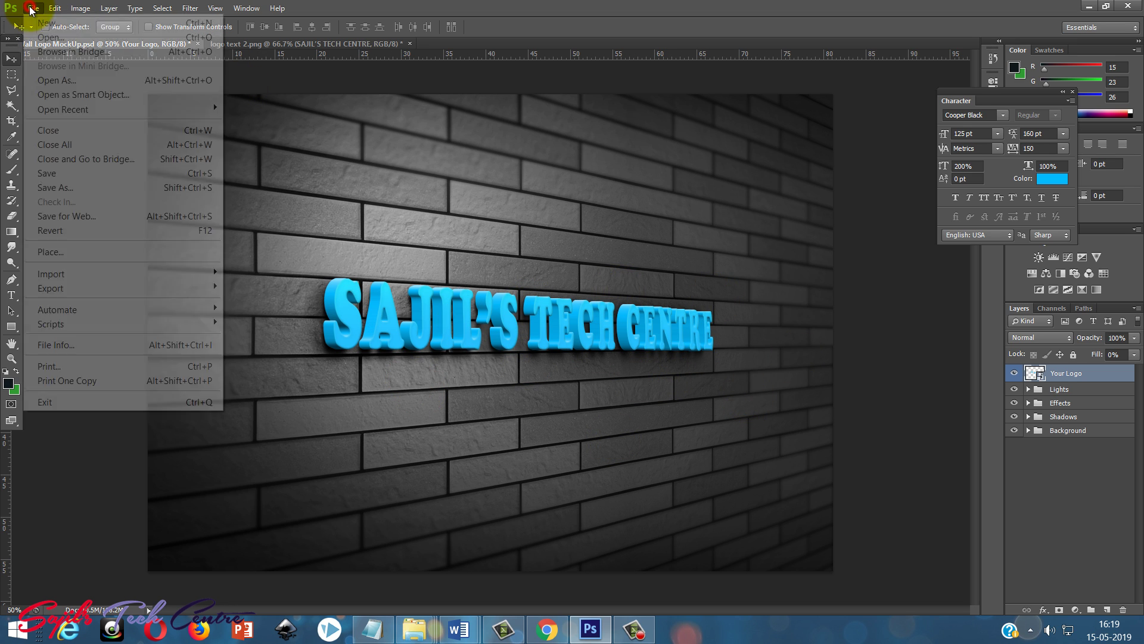
click(50, 37)
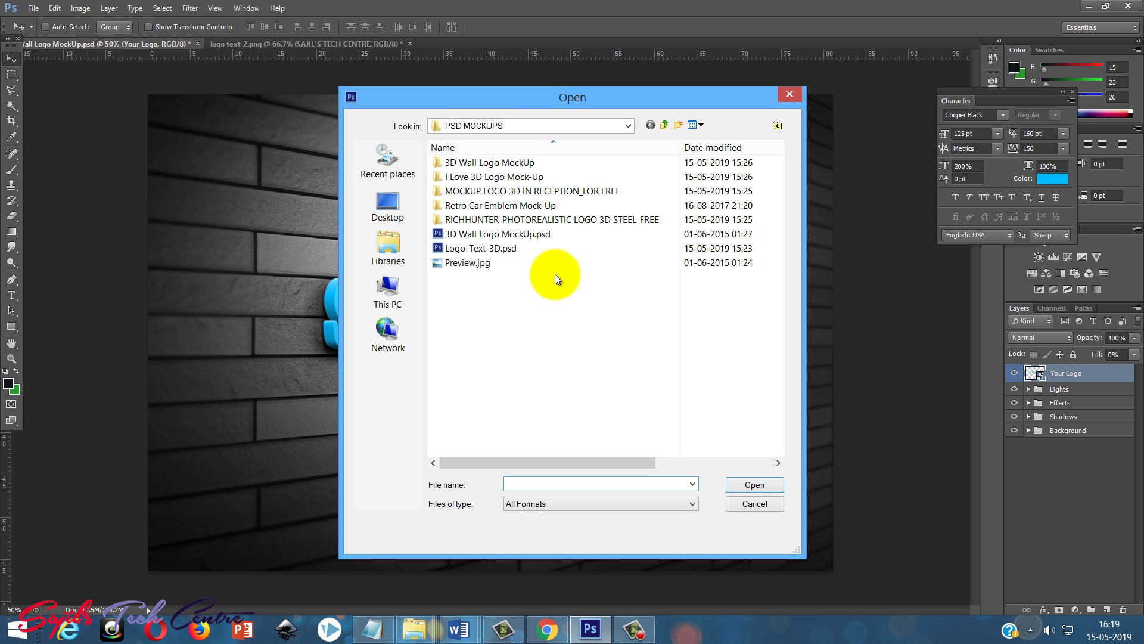
double_click(482, 251)
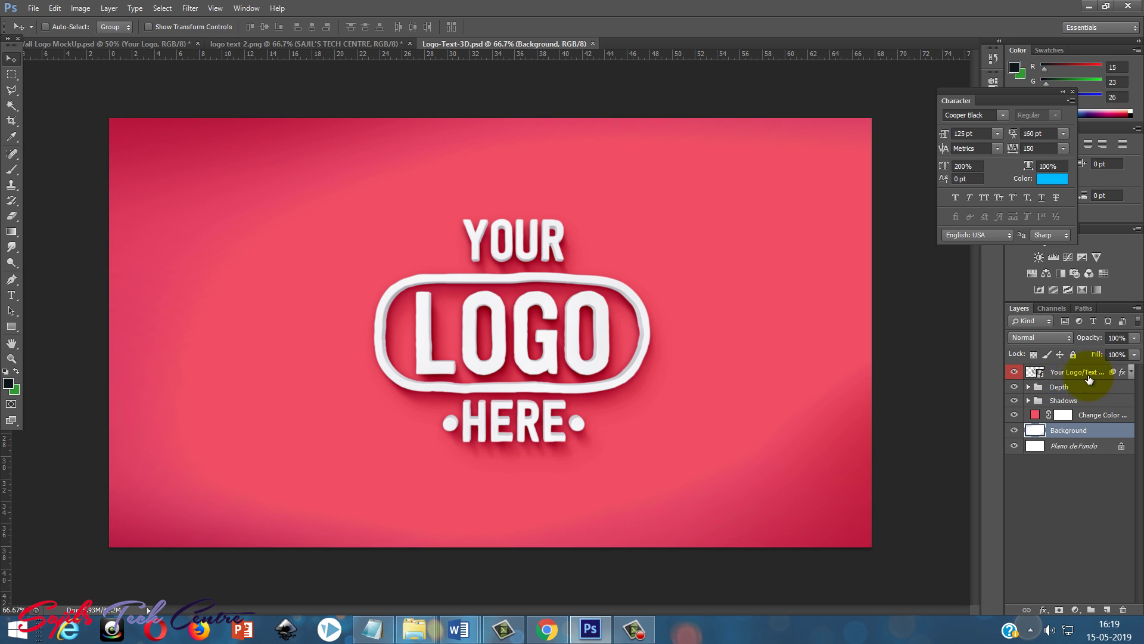
Open the Your Logo smart object with Keep Layers and adjust the text document's layer visibility.
double_click(1034, 373)
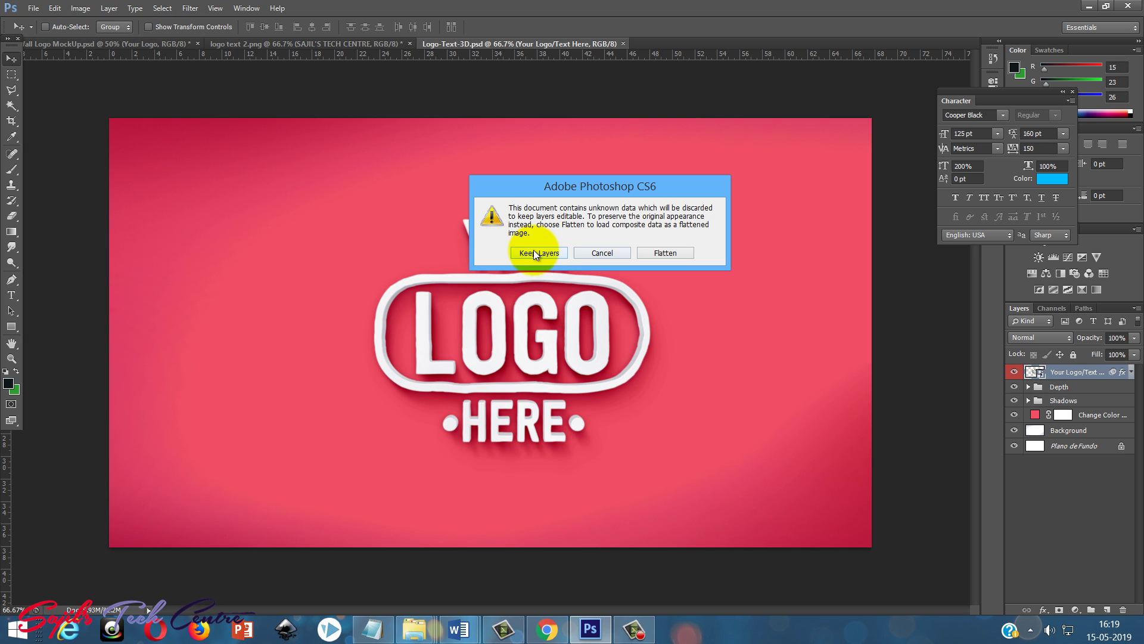
click(539, 253)
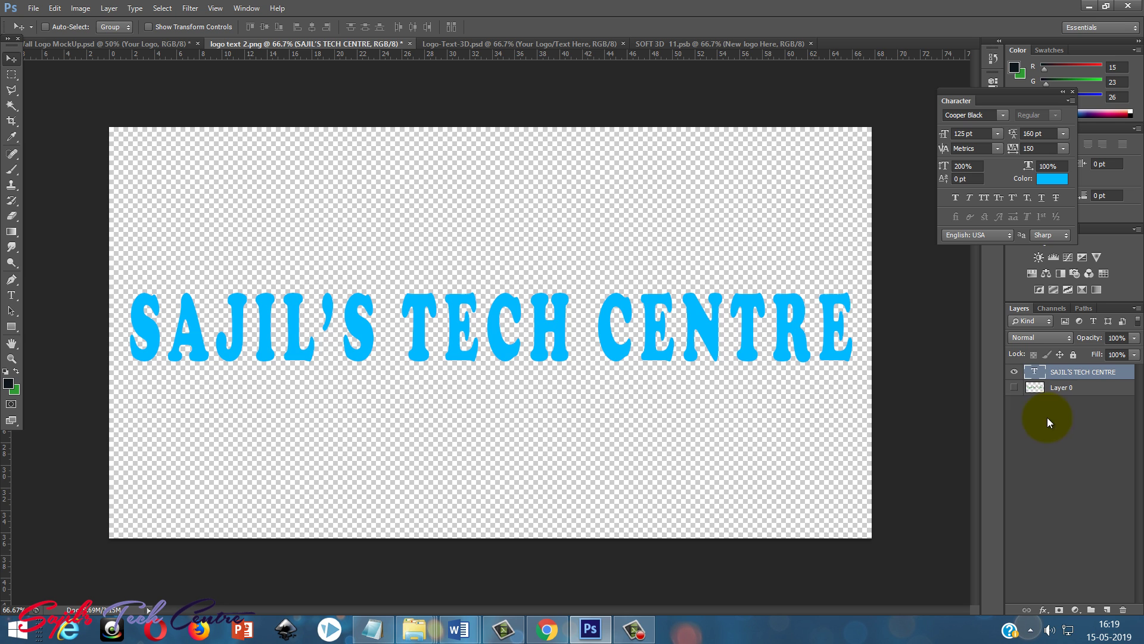
click(1013, 388)
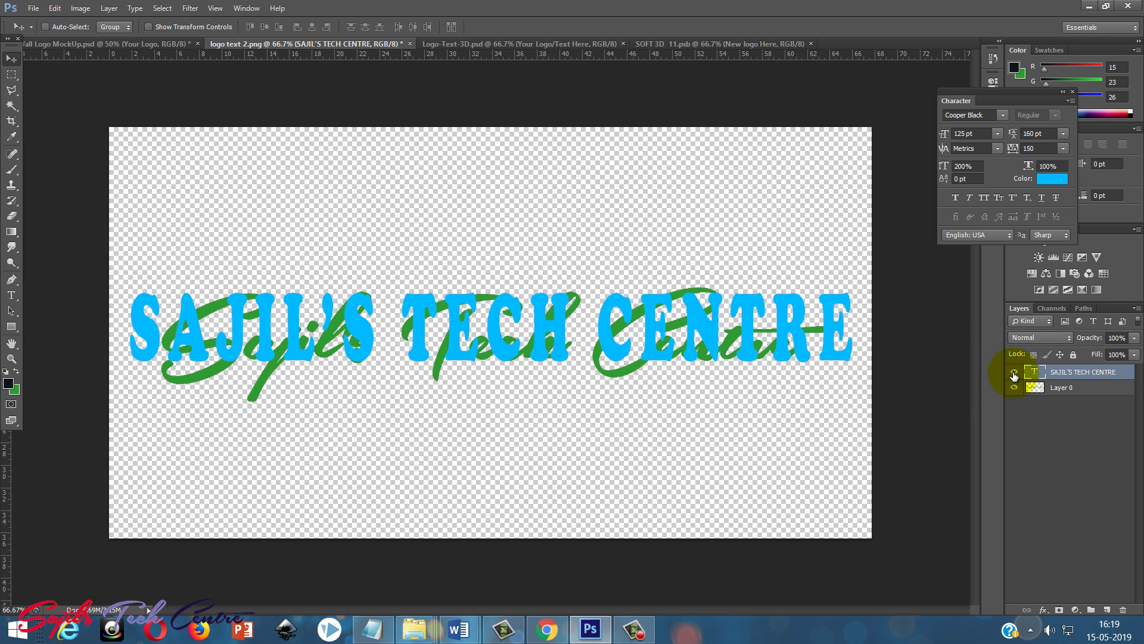
click(1014, 372)
Copy the blue text into the logo contents and hide the YOUR LOGO HERE placeholder.
drag(363, 44, 739, 128)
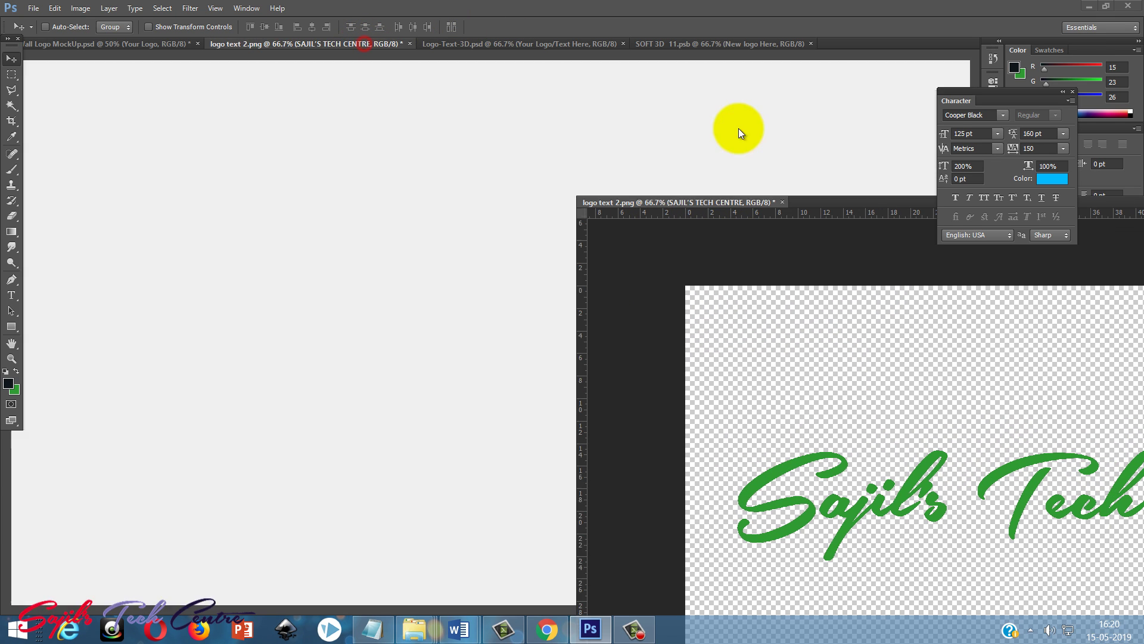
click(540, 44)
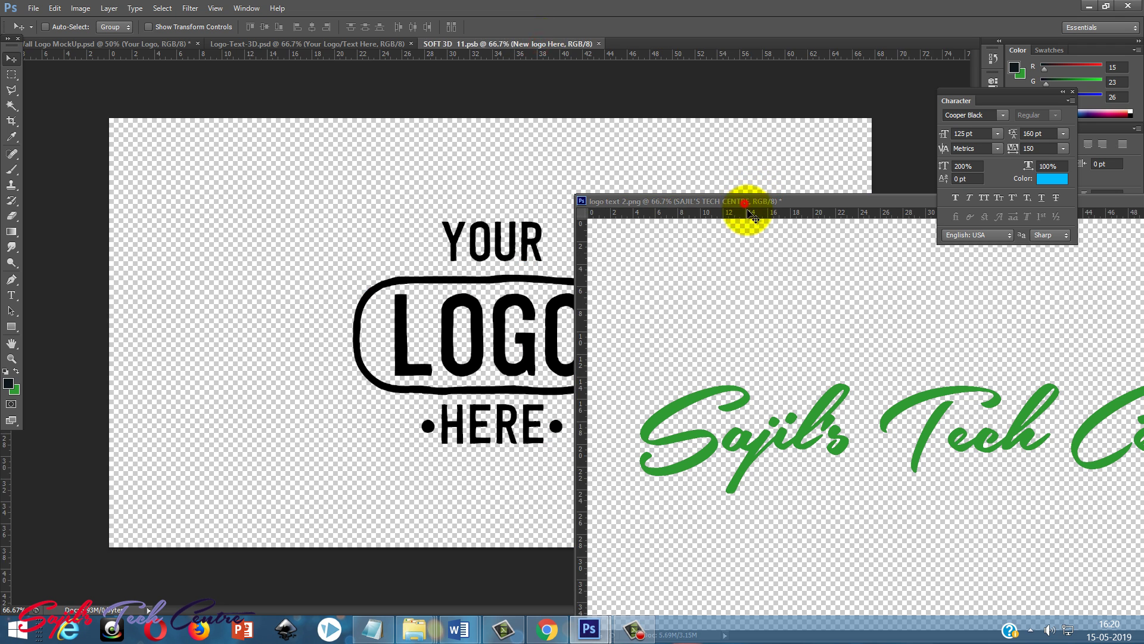
click(751, 201)
click(500, 353)
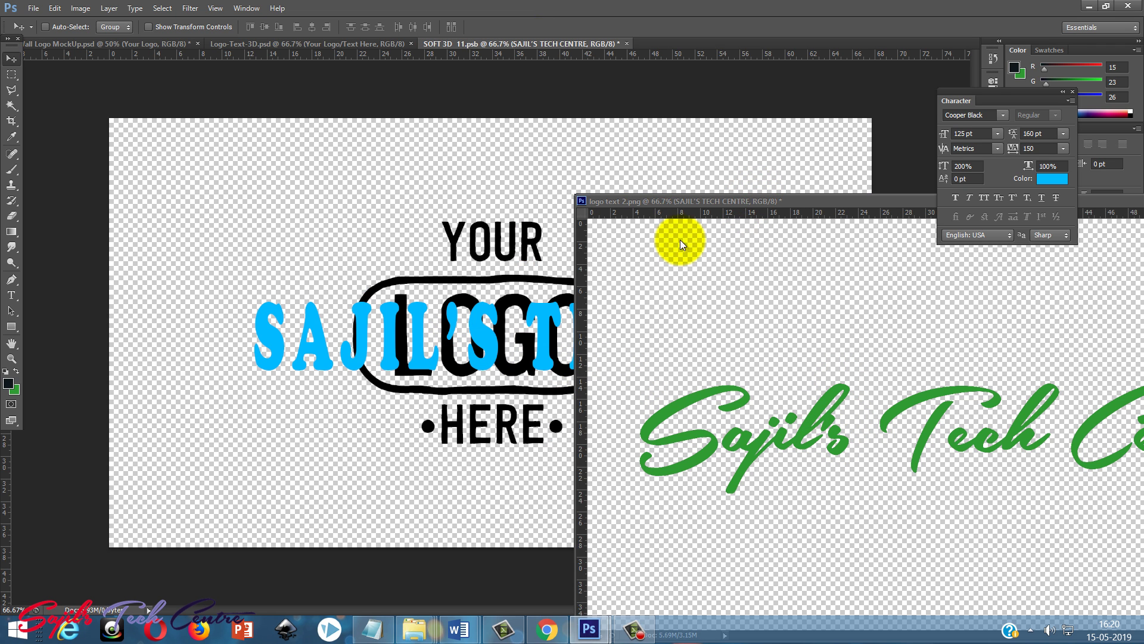
drag(786, 193, 679, 43)
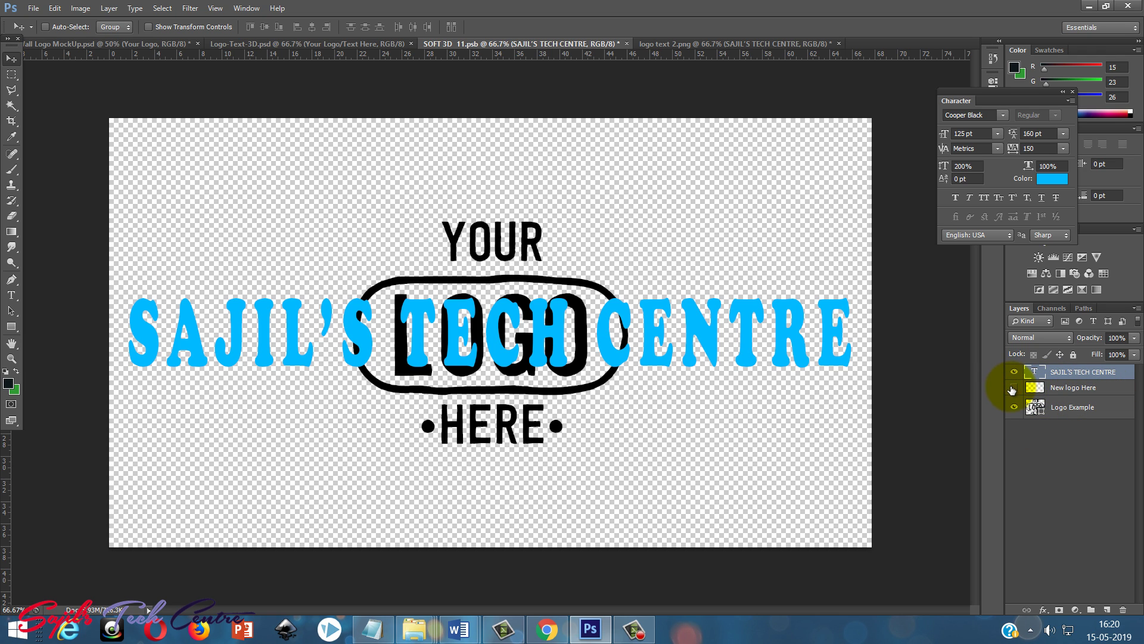
click(1014, 406)
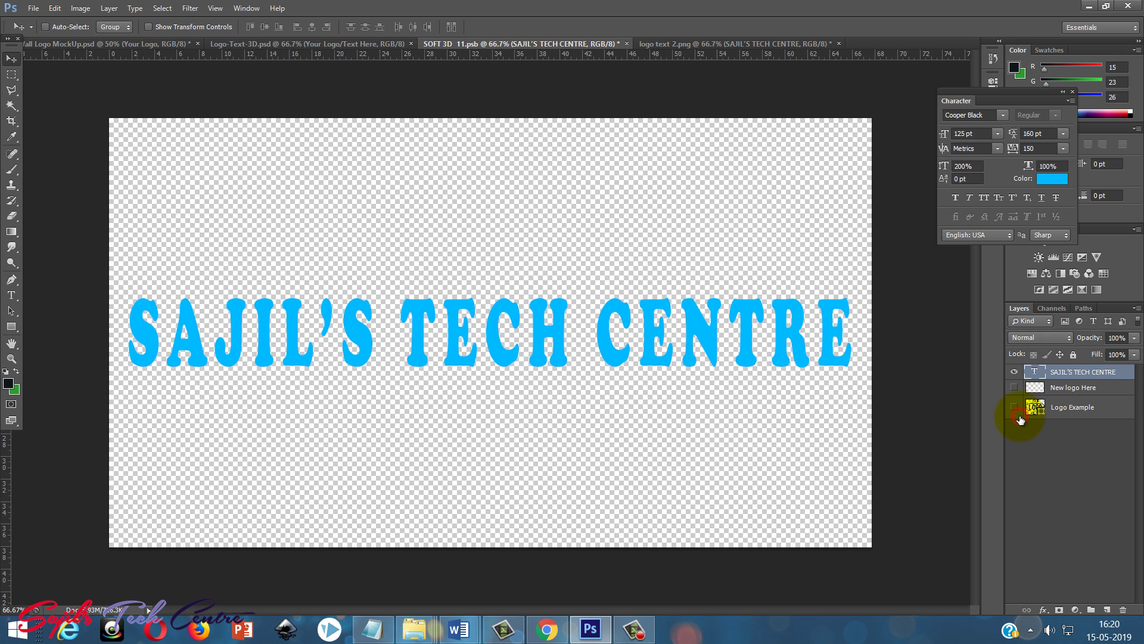
click(628, 44)
Save the 3D logo contents, then hide two reception logo copies and select LOGO.
click(544, 234)
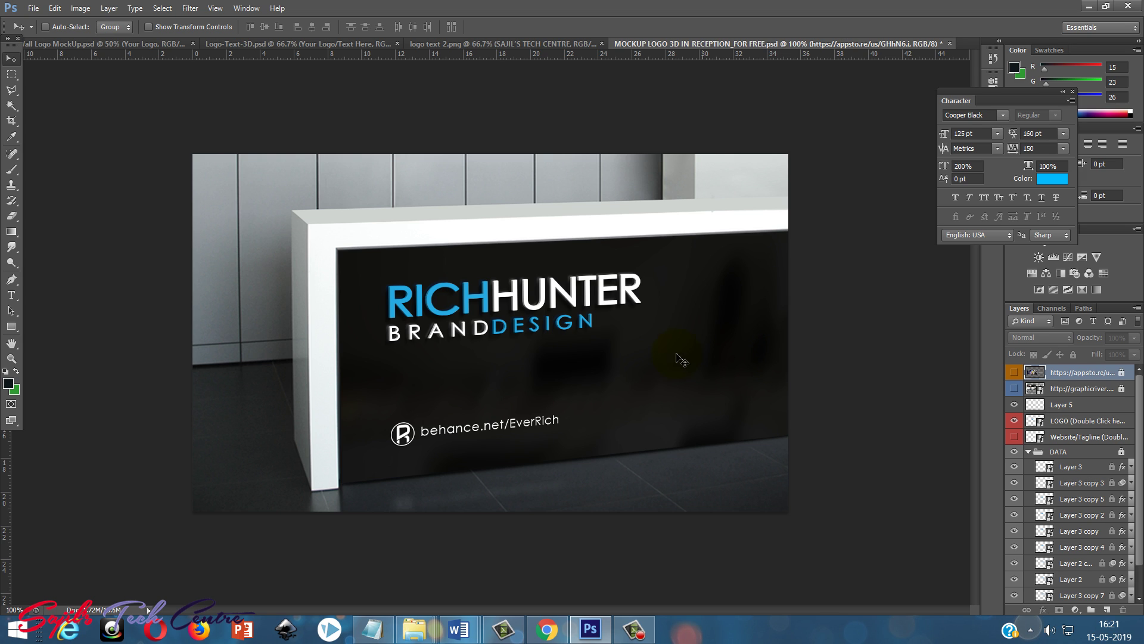
click(1015, 468)
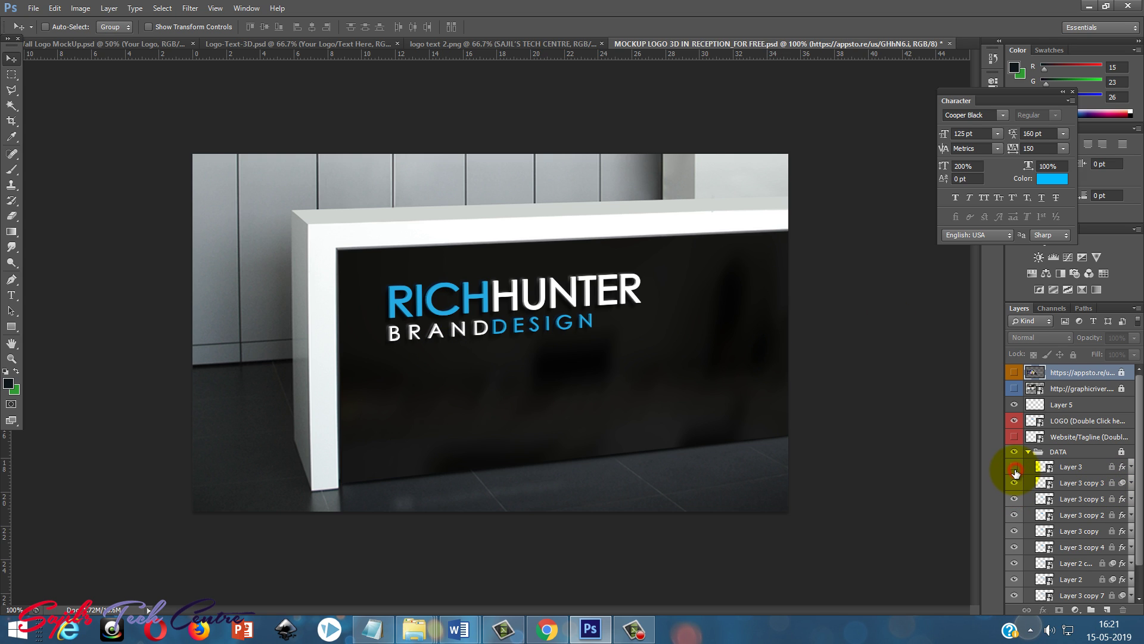
click(1015, 472)
click(1015, 471)
click(1015, 499)
scroll(1015, 500, down, 1)
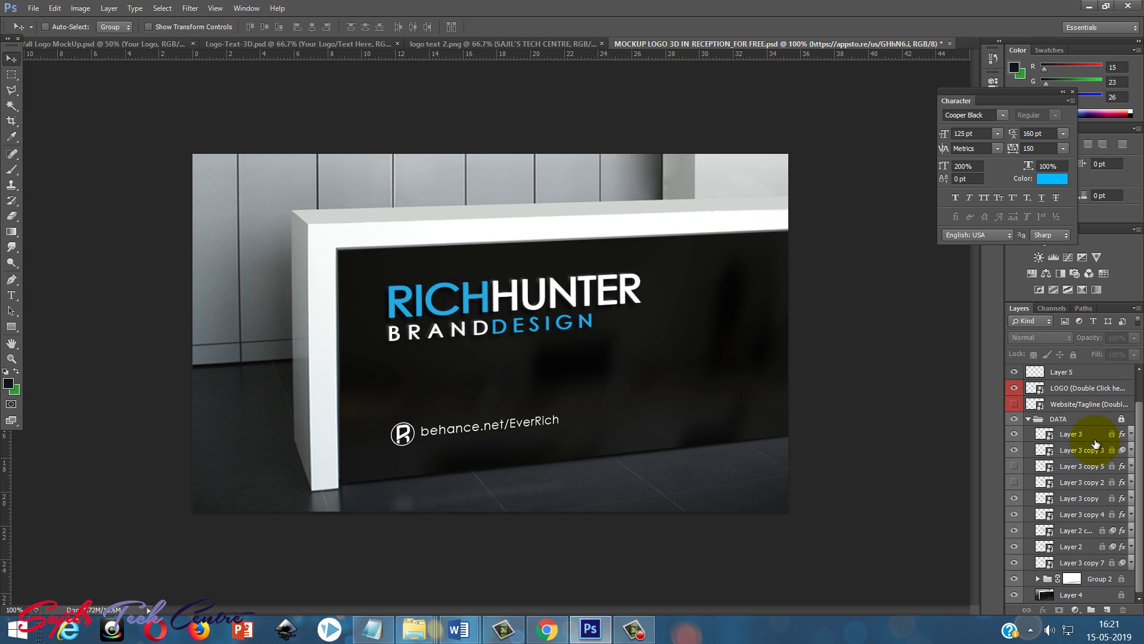
click(1014, 388)
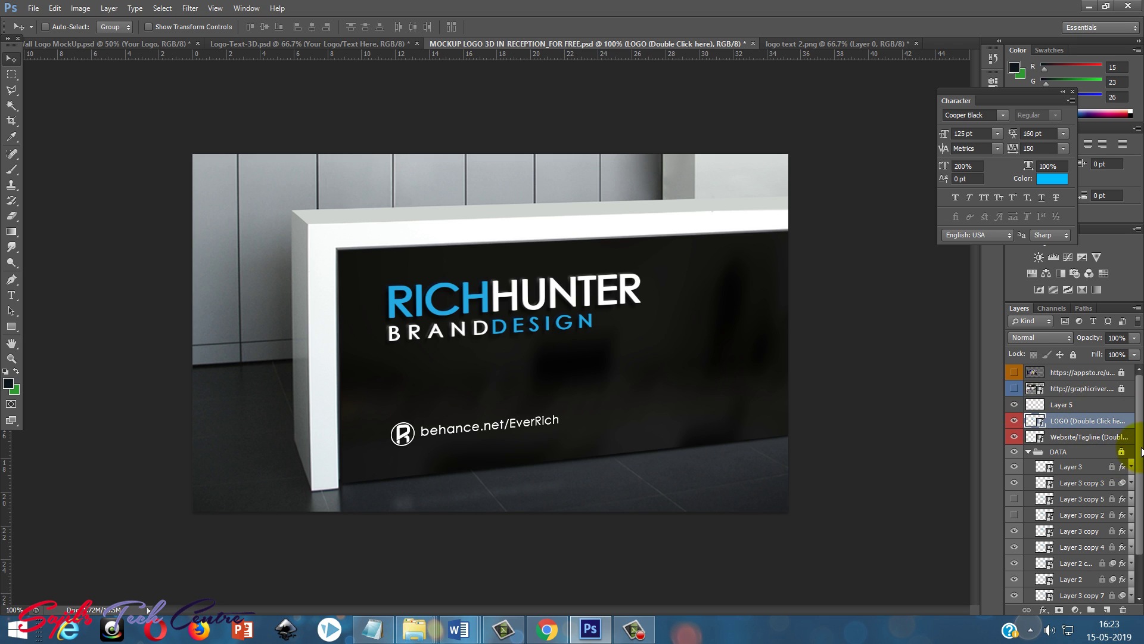
In the LOGO smart object, hide the DEMO logo and set the font to Cronos Pro.
double_click(1035, 423)
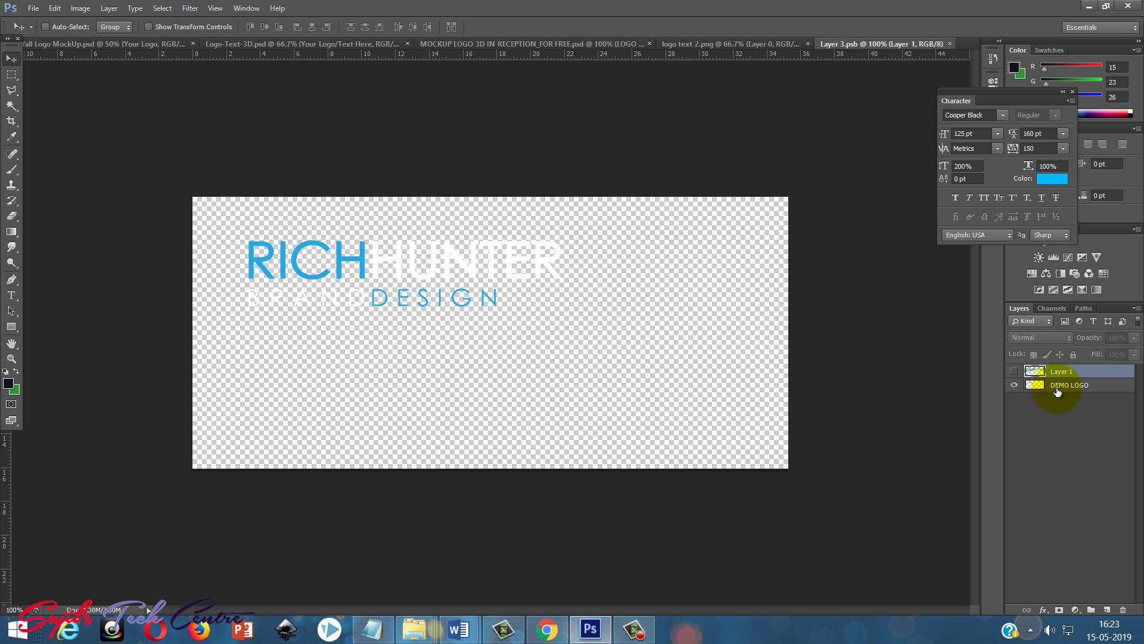
click(13, 295)
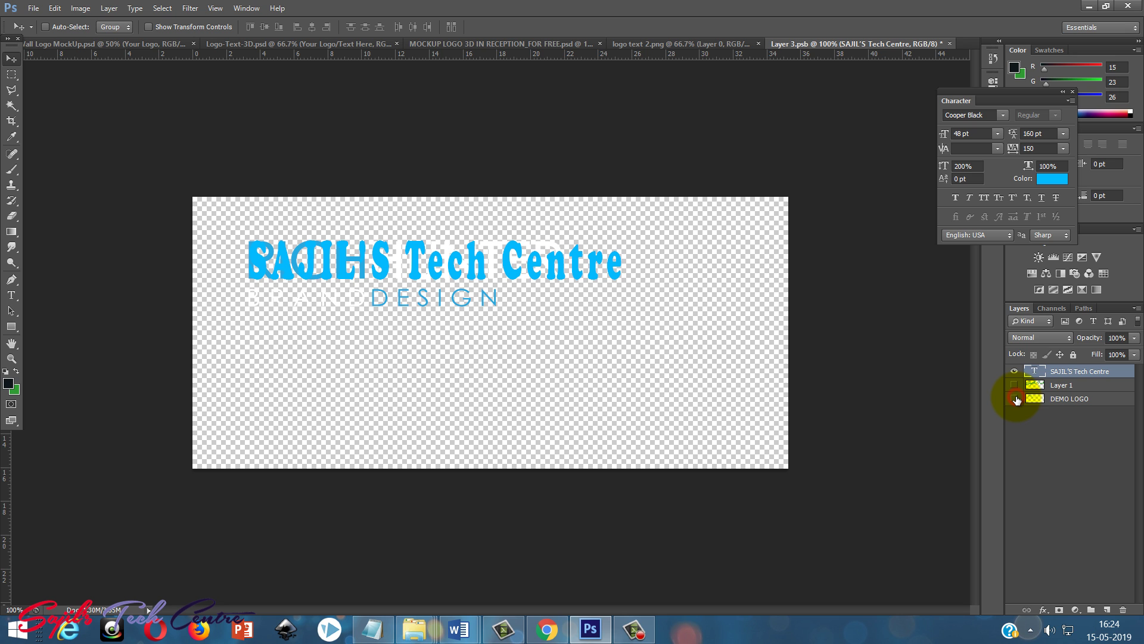
click(1015, 398)
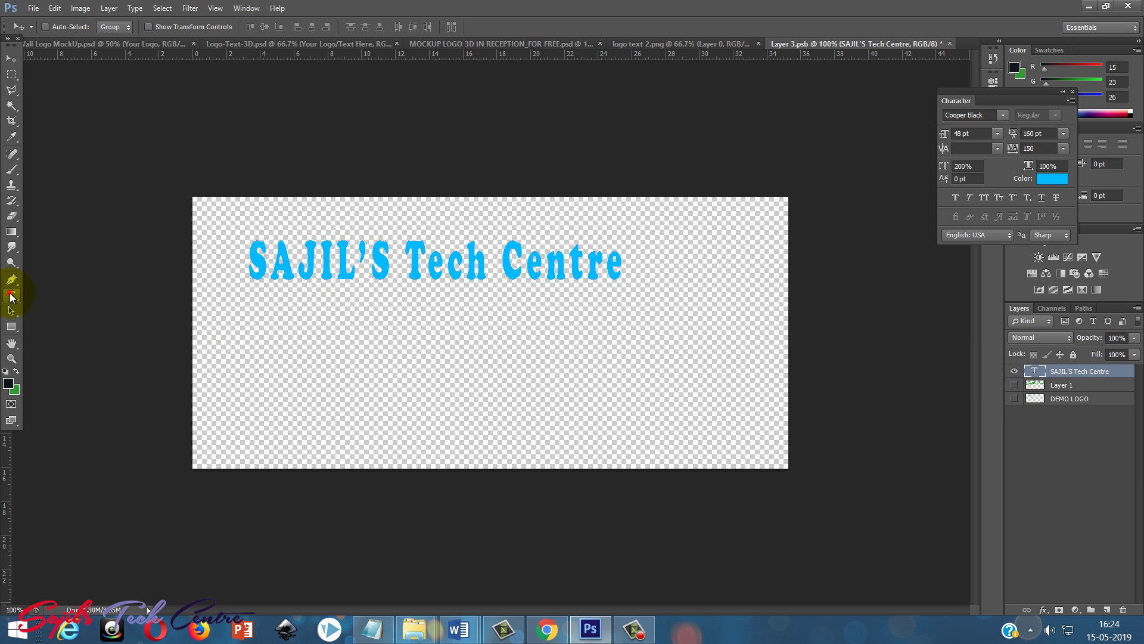
click(13, 296)
click(128, 26)
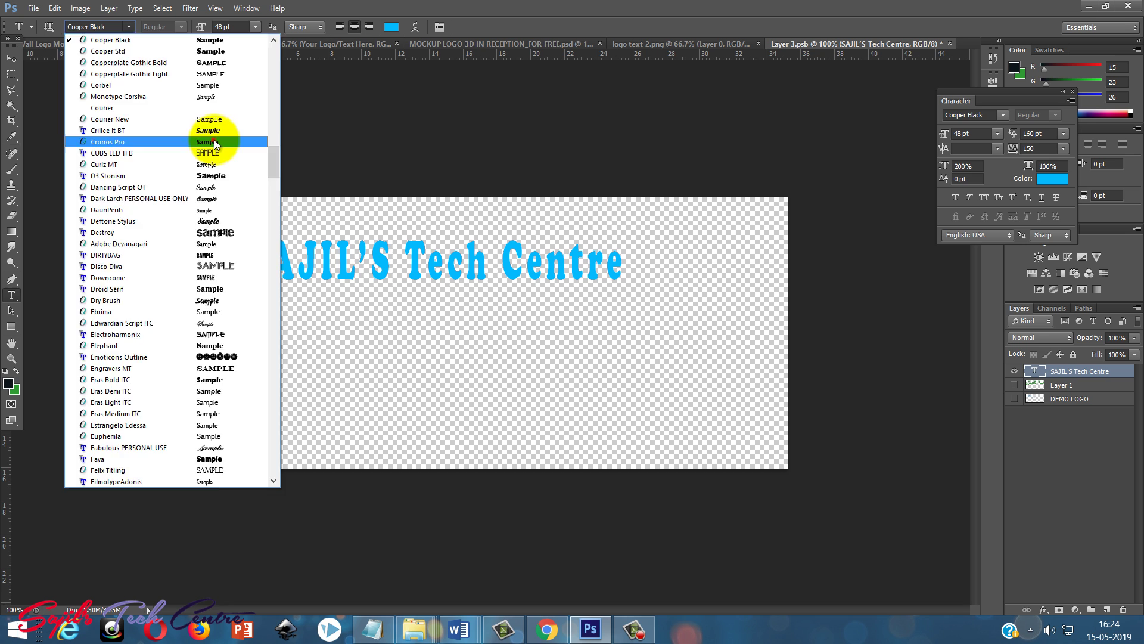
click(216, 143)
Color 'Tech Centre' white and size the whole SAJIL'S Tech Centre text to 60 pt.
drag(373, 261, 559, 255)
click(392, 26)
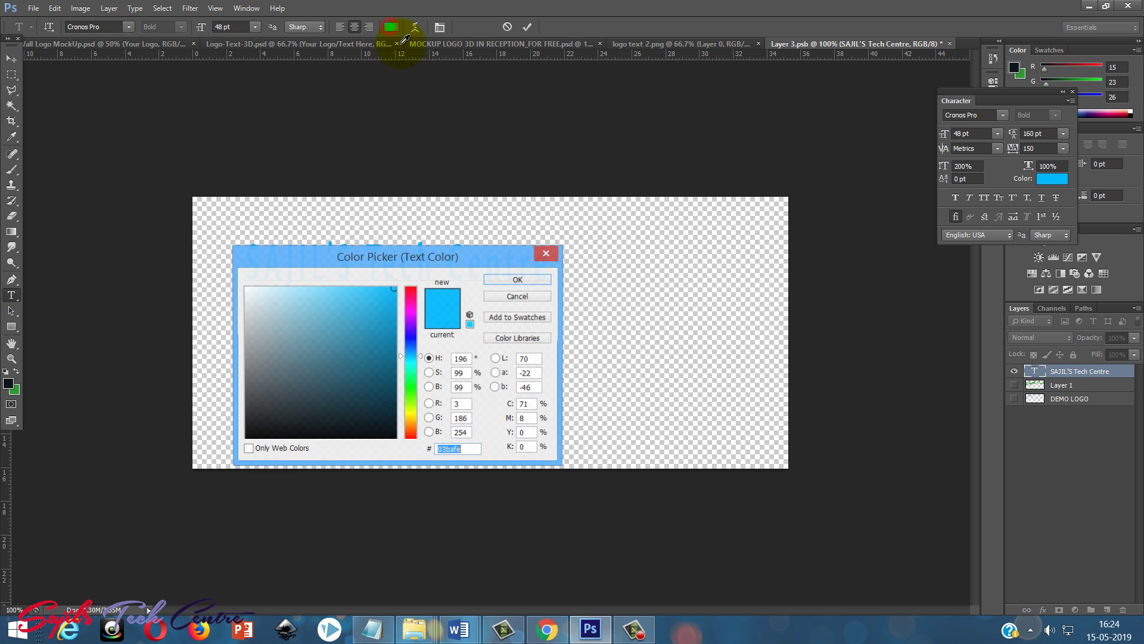
drag(344, 332, 243, 287)
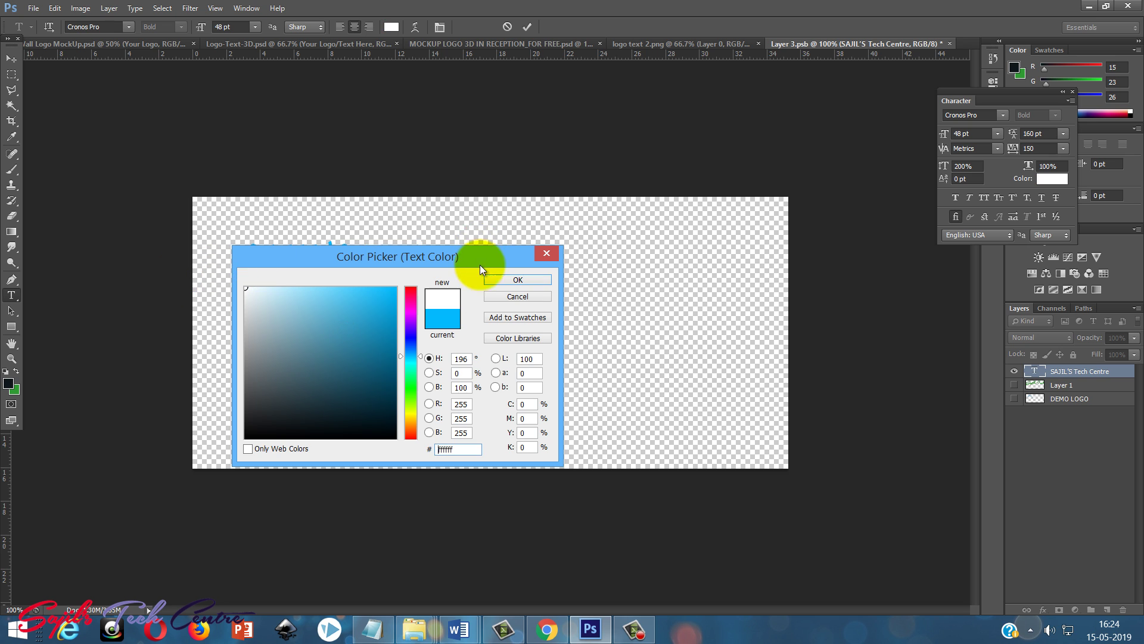
click(518, 280)
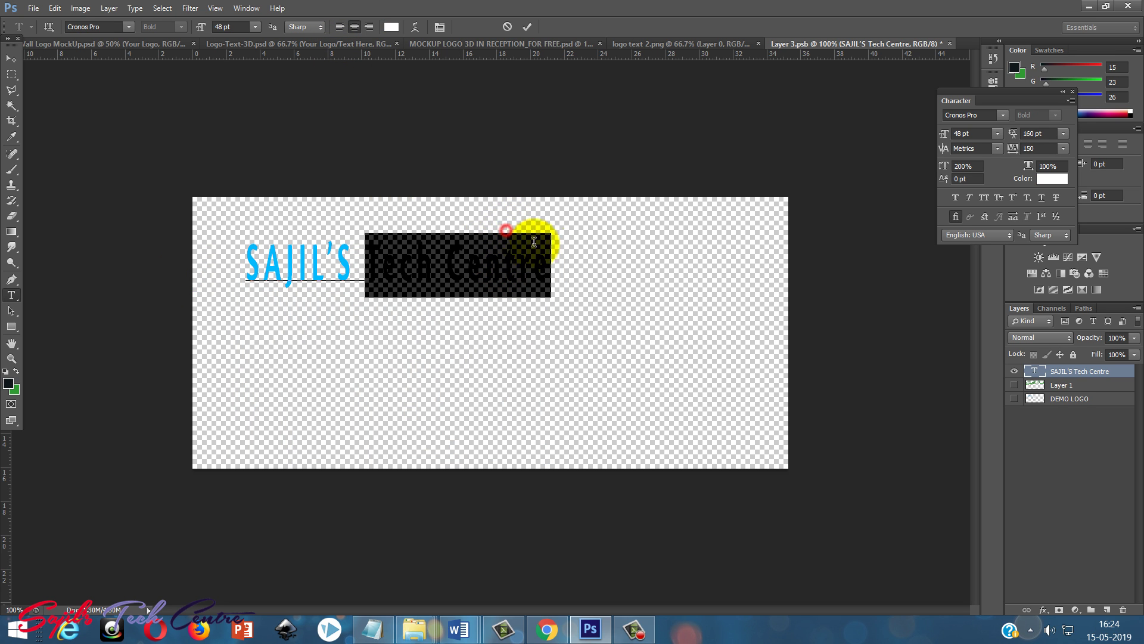
drag(550, 259, 187, 264)
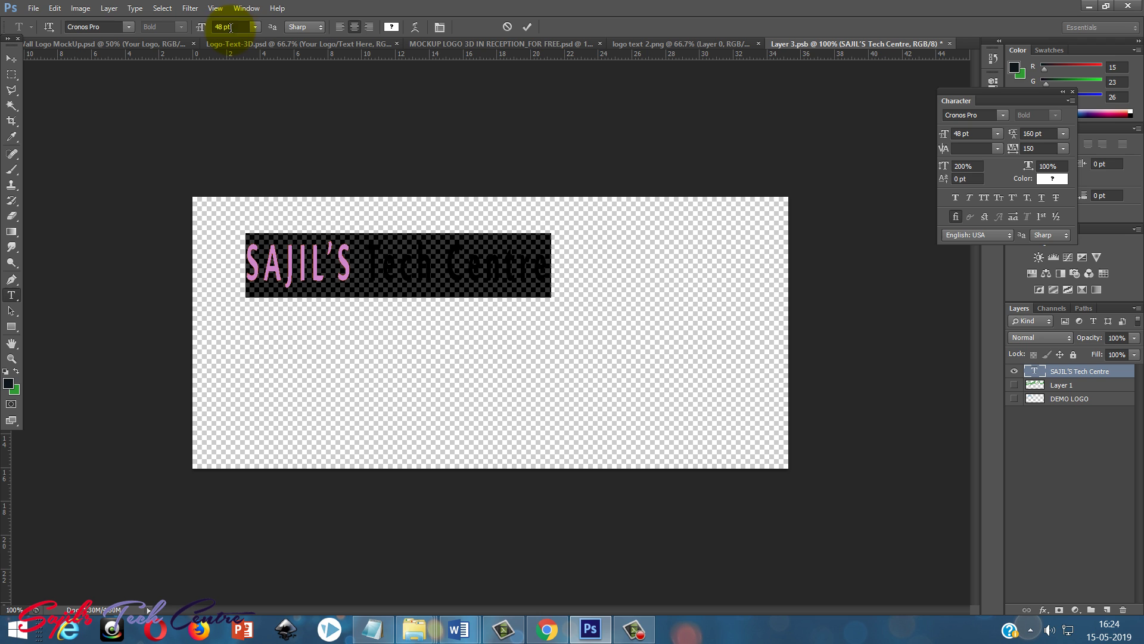
click(255, 27)
click(257, 223)
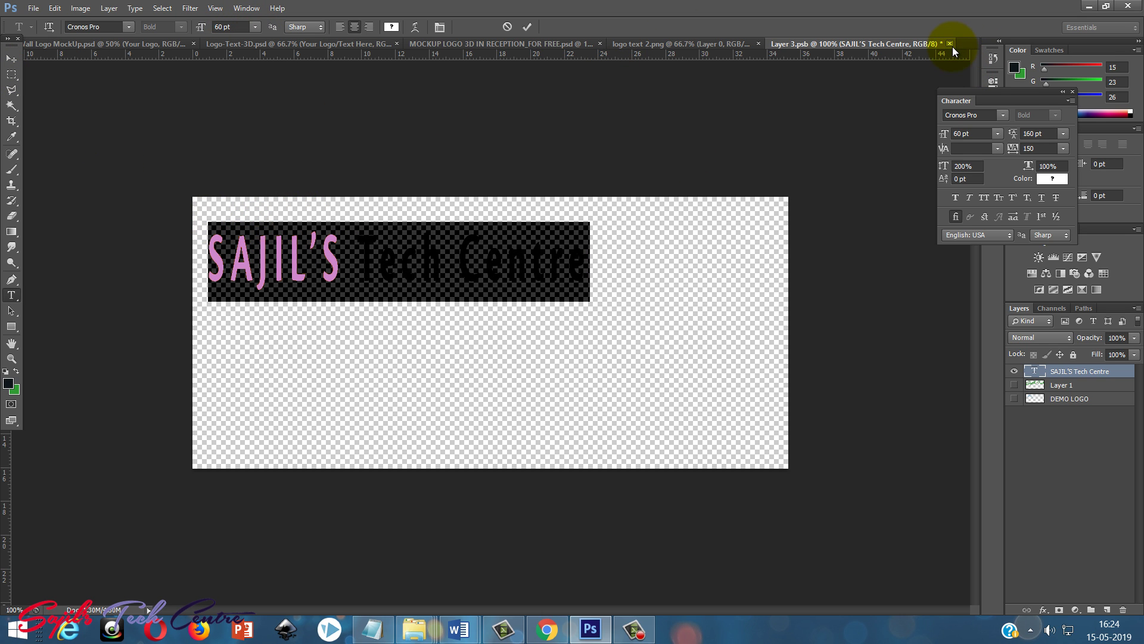
click(675, 240)
Save and close Layer 3.psb to show SAJIL'S Tech Centre on the reception desk.
key(ctrl+w)
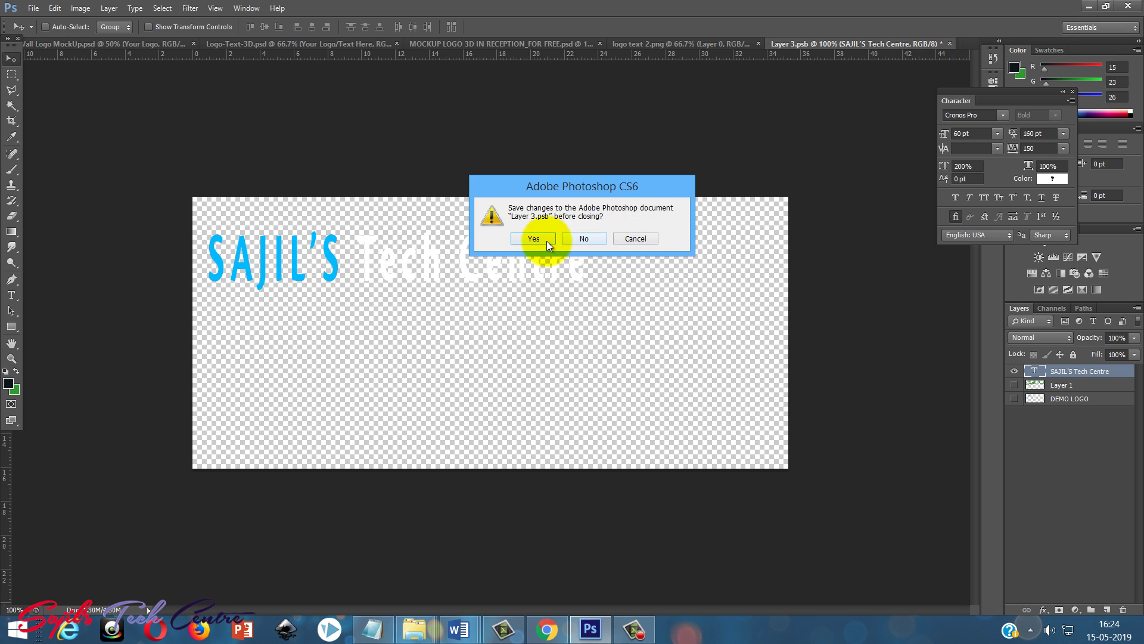
click(547, 240)
key(ctrl+s)
key(ctrl+w)
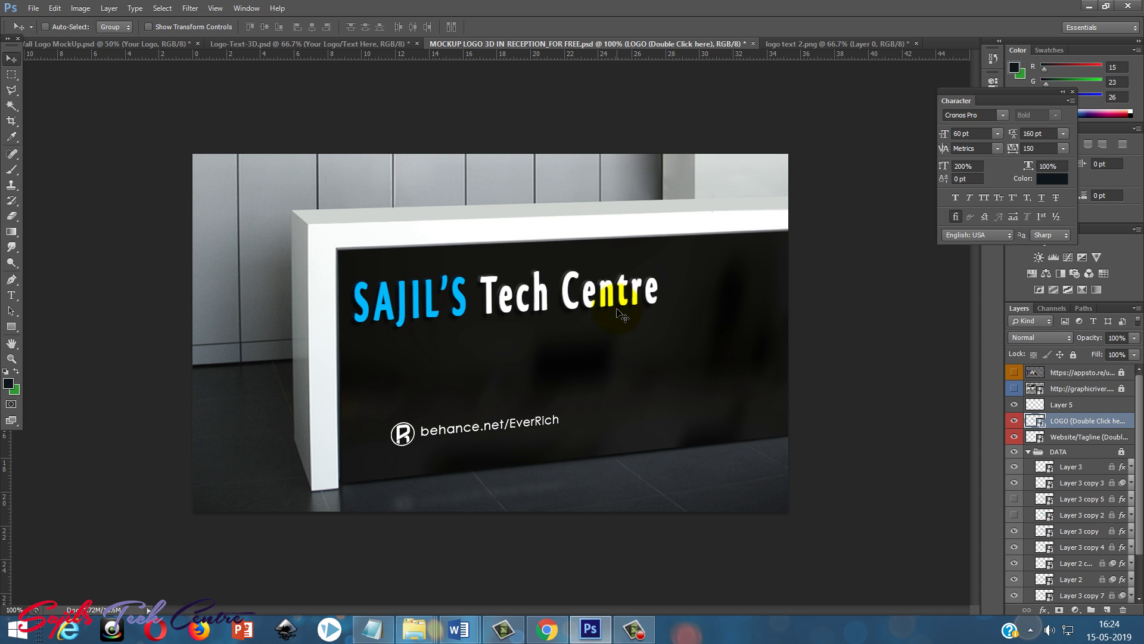
click(548, 629)
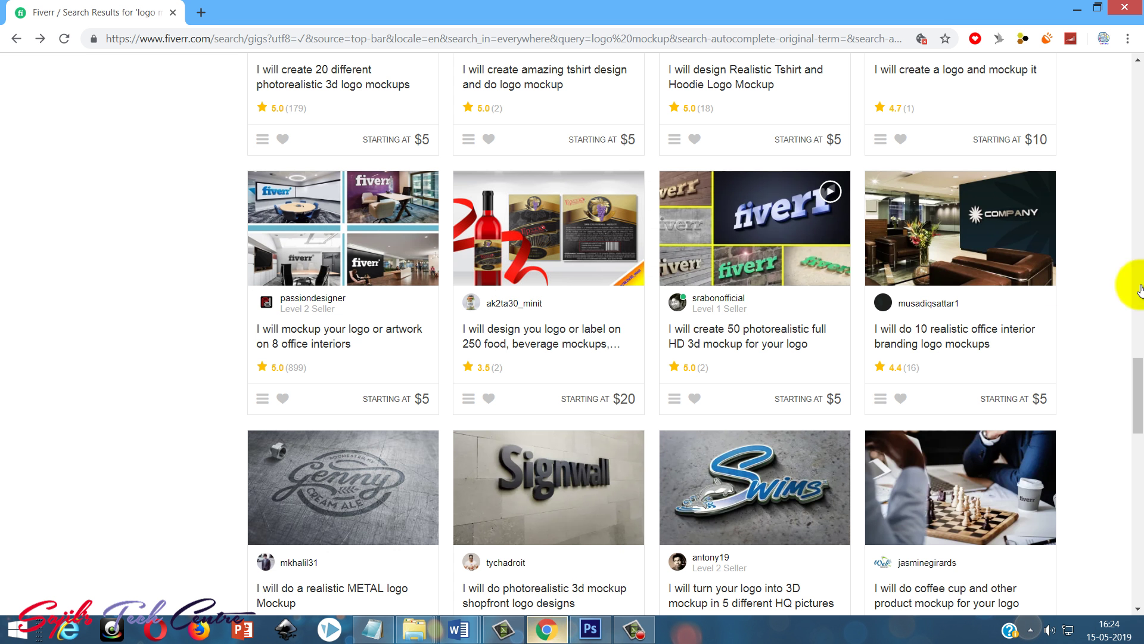
scroll(1130, 393, down, 2)
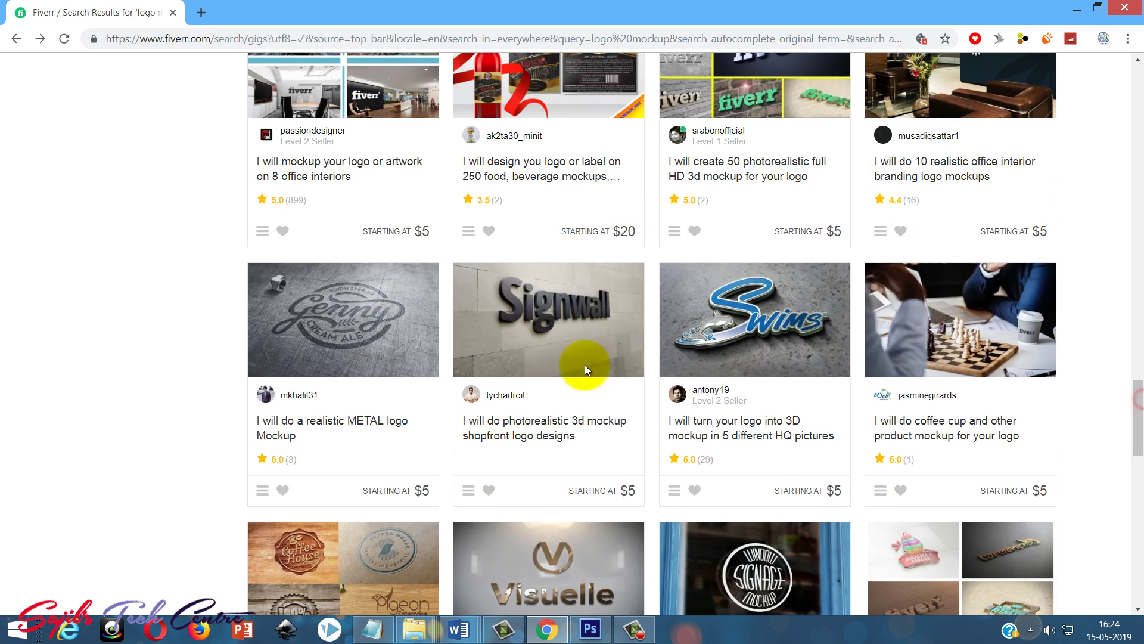
mouse_move(549, 487)
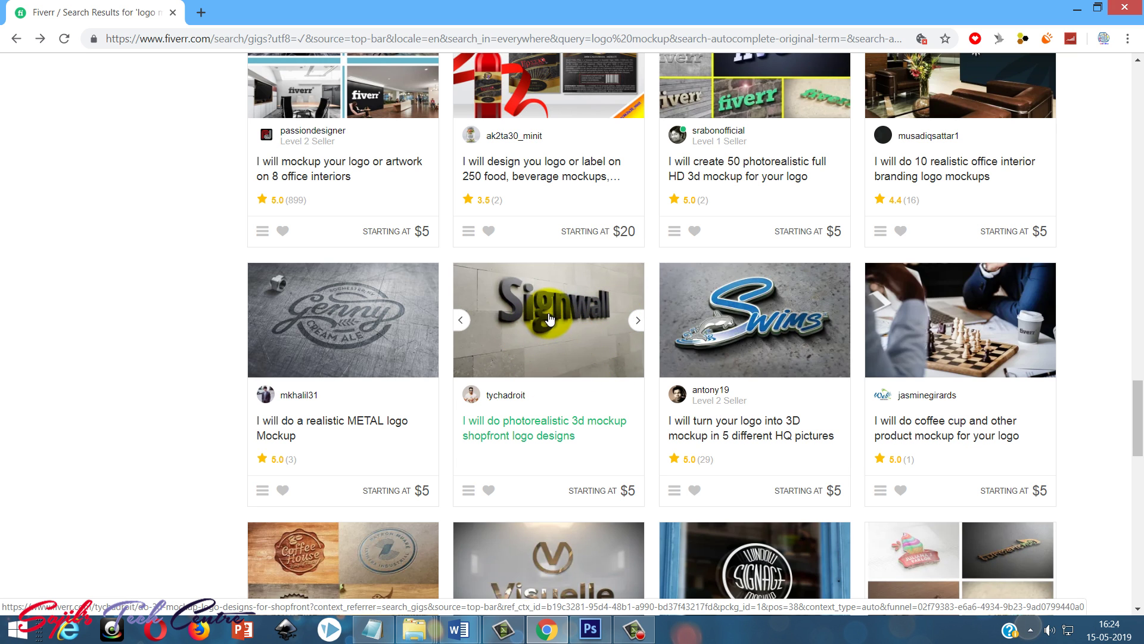
mouse_move(1133, 412)
mouse_down()
mouse_move(1133, 483)
mouse_move(1134, 86)
mouse_up()
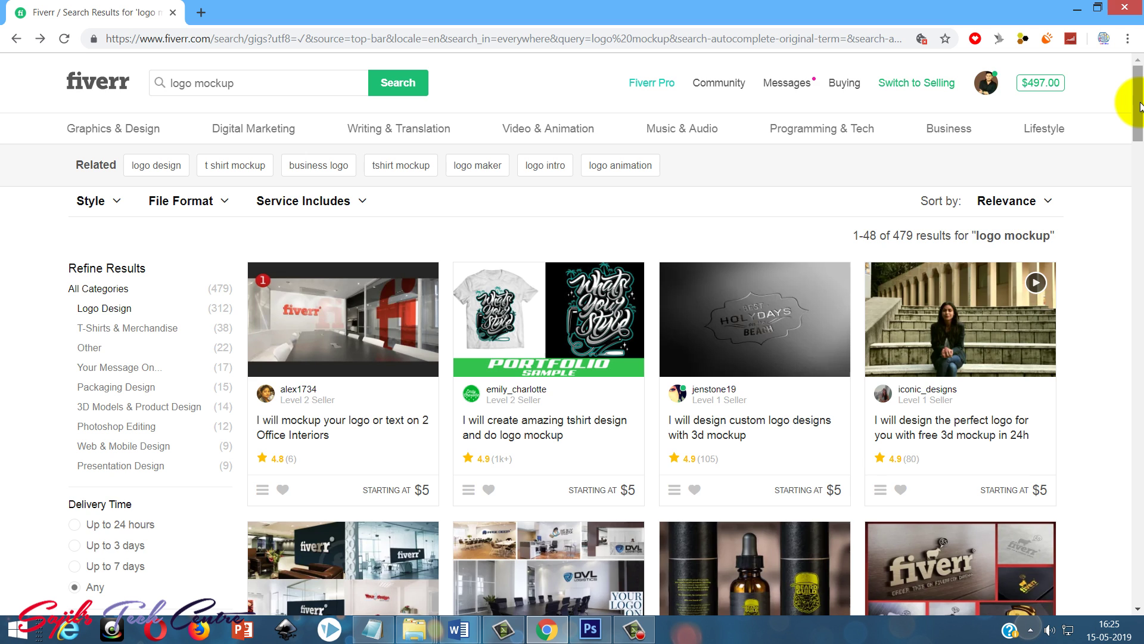
drag(1139, 105, 1139, 139)
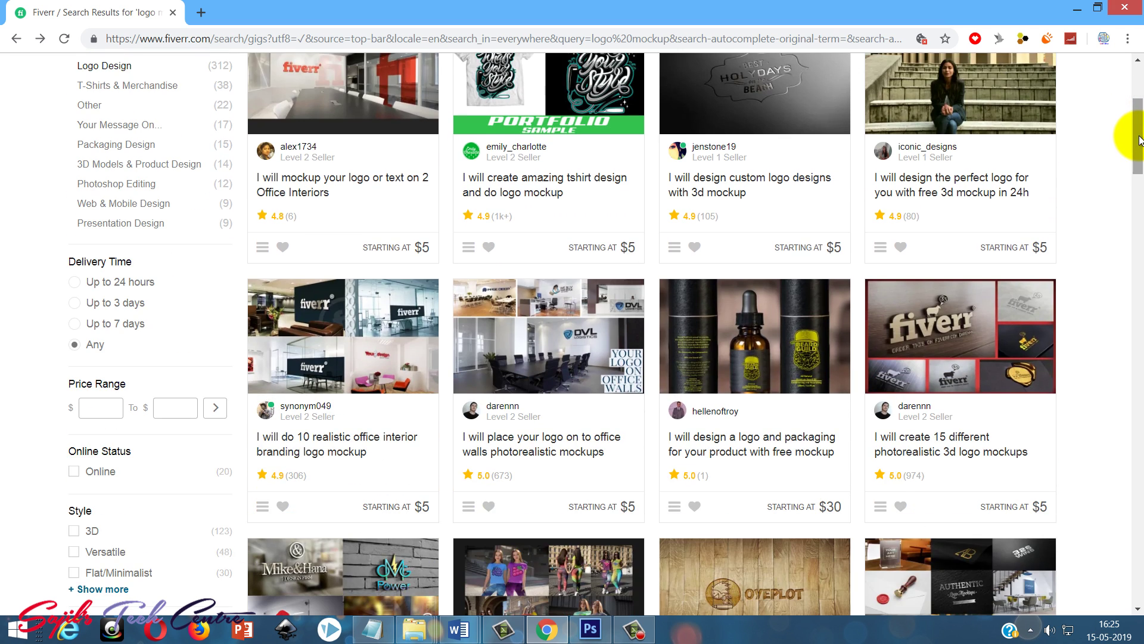